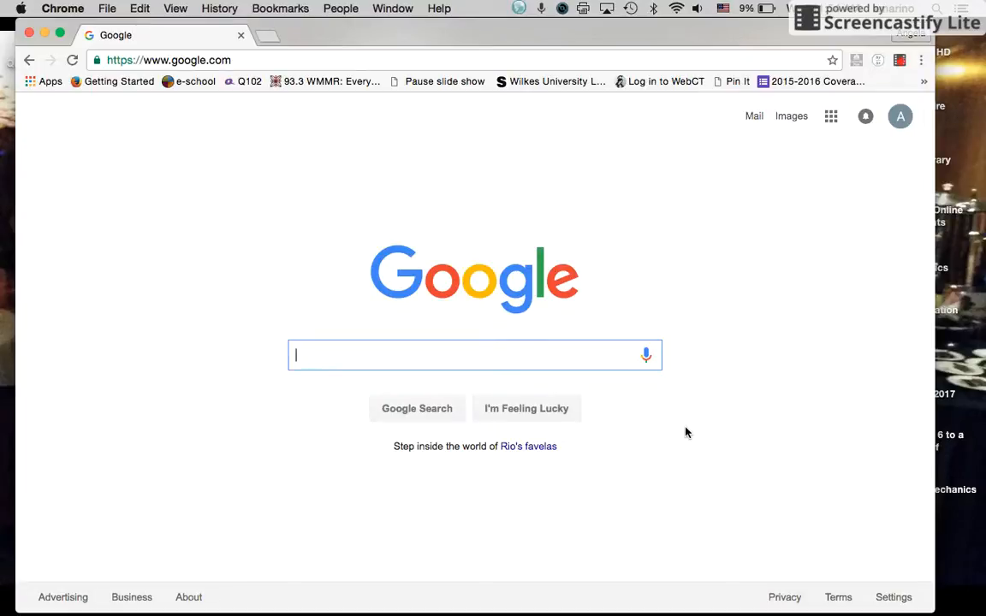
Open the existing Student Info form from Google Drive and look through its questions.
left_click(830, 118)
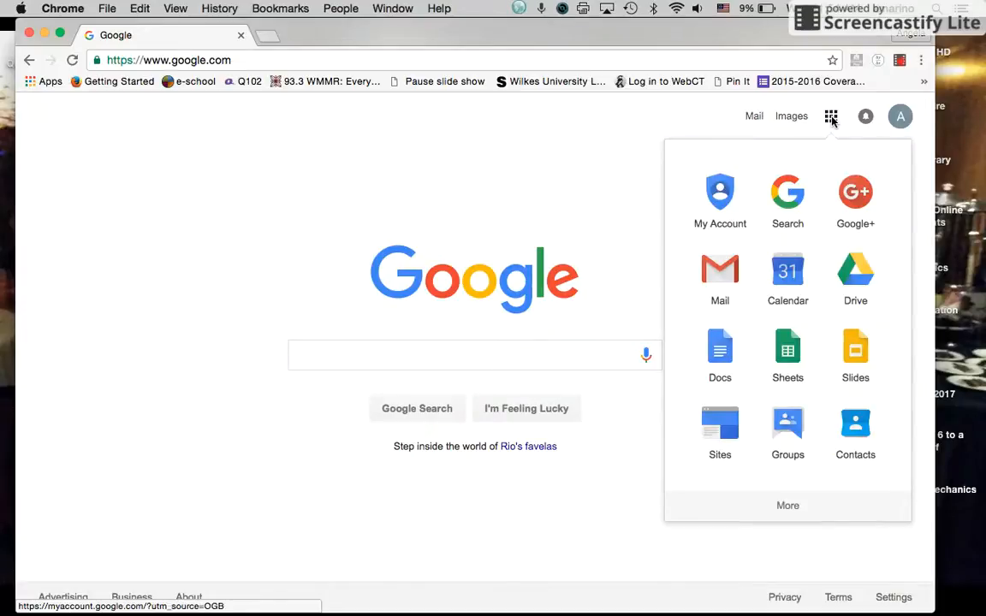
left_click(853, 273)
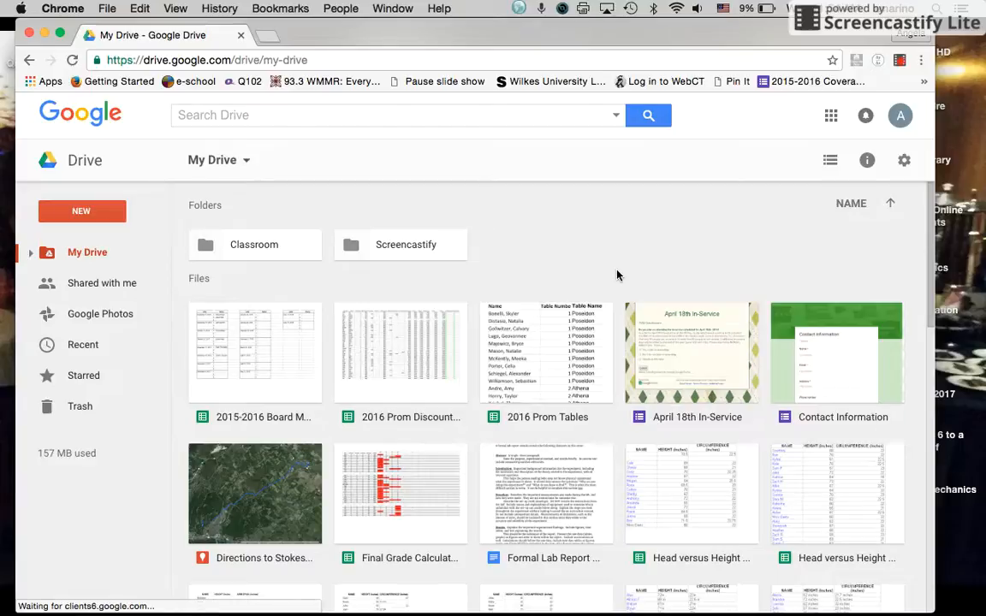
scroll(618, 275, "down", 5)
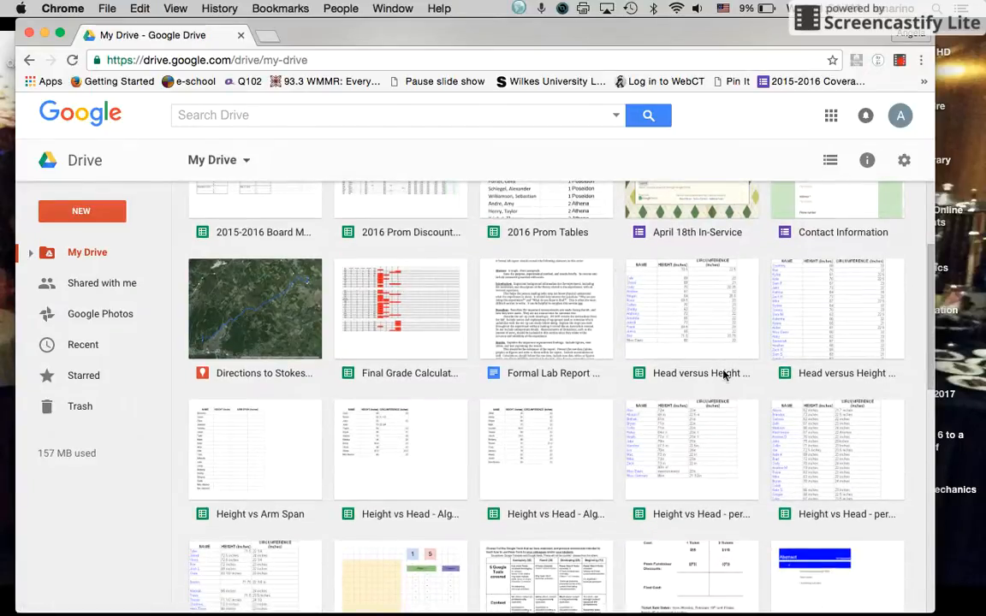
scroll(599, 423, "down", 12)
scroll(598, 424, "down", 5)
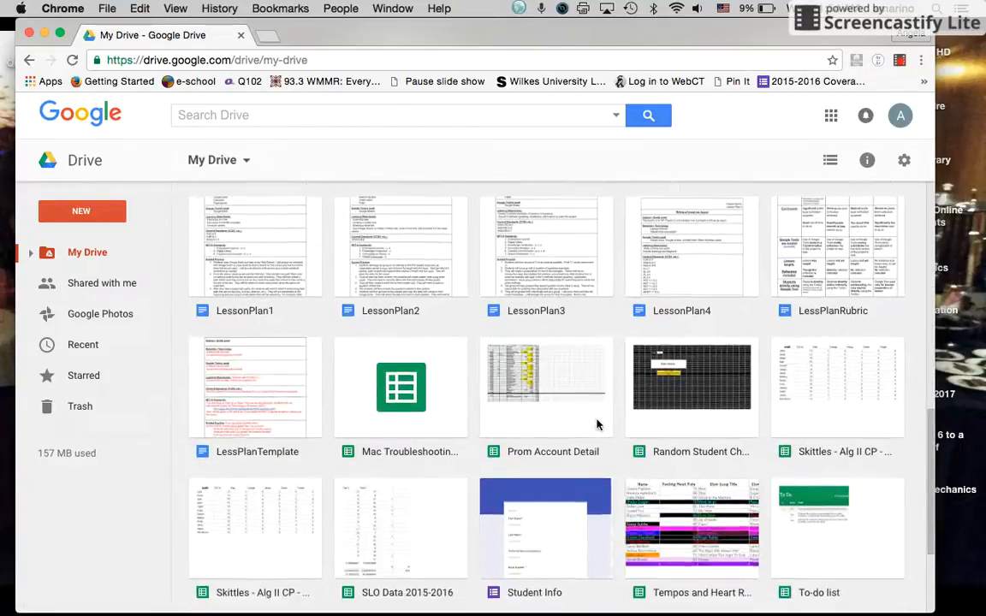
left_click(536, 348)
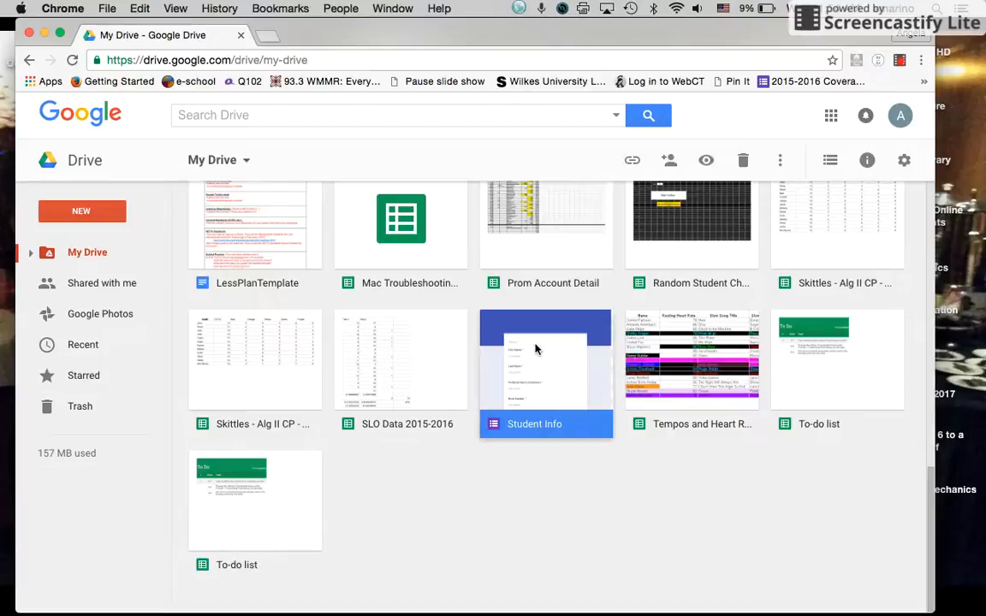
double_click(511, 428)
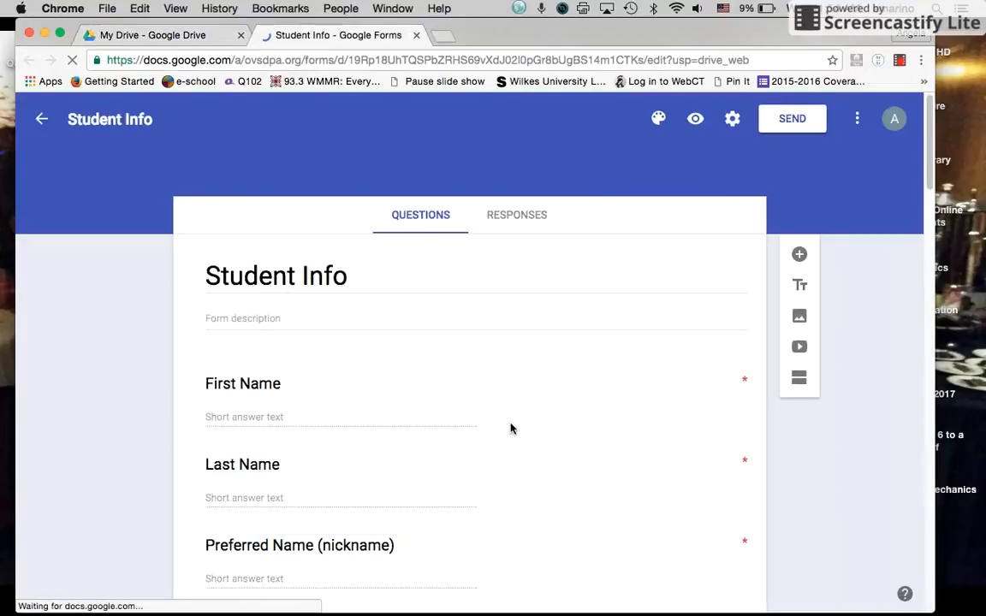
scroll(389, 304, "down", 5)
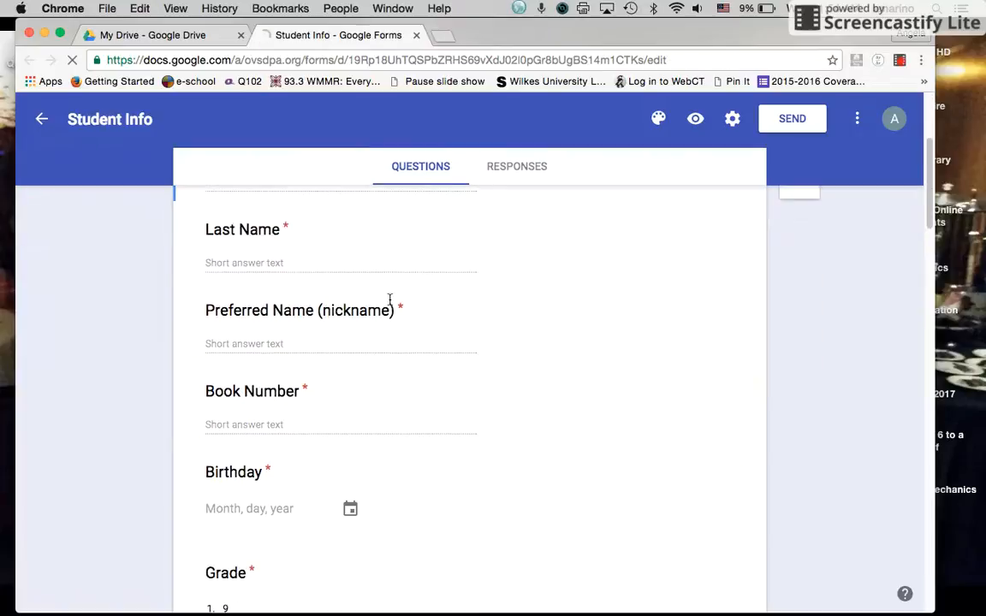
scroll(391, 304, "down", 1)
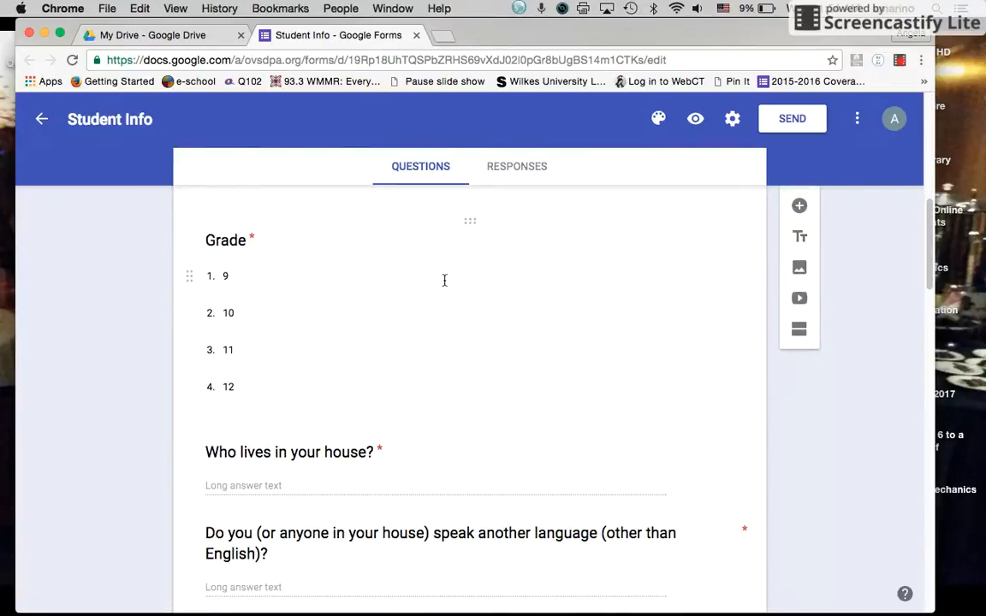
scroll(445, 282, "down", 20)
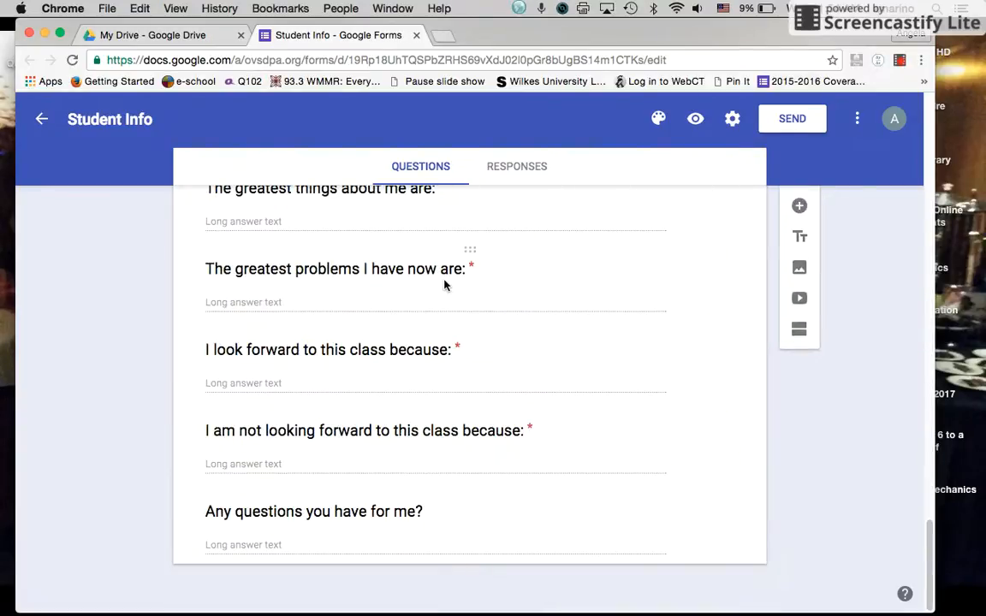
scroll(380, 487, "up", 20)
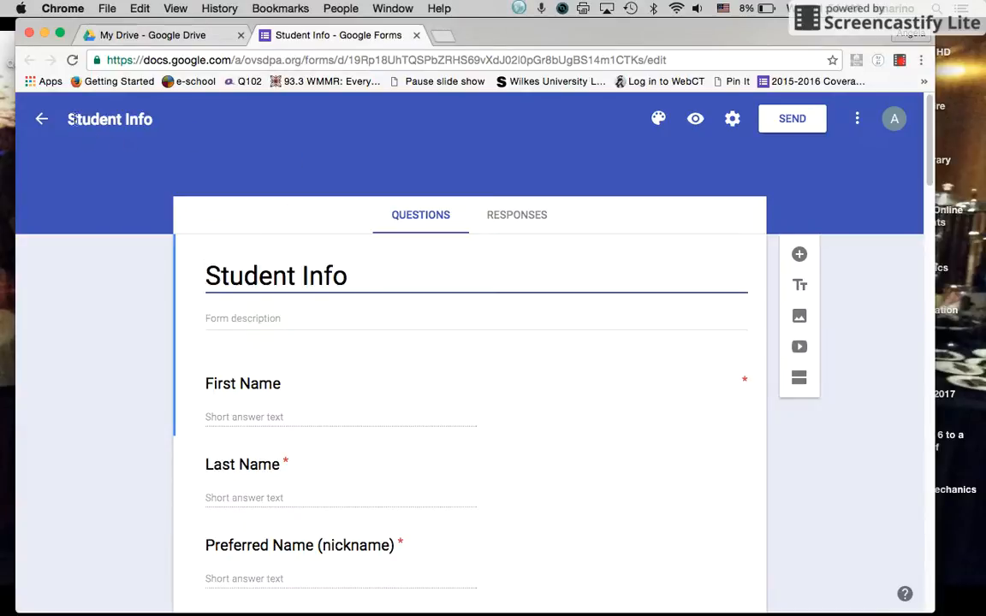
Return to the Google Forms home page and create a blank form titled "Student Information Survey".
left_click(39, 119)
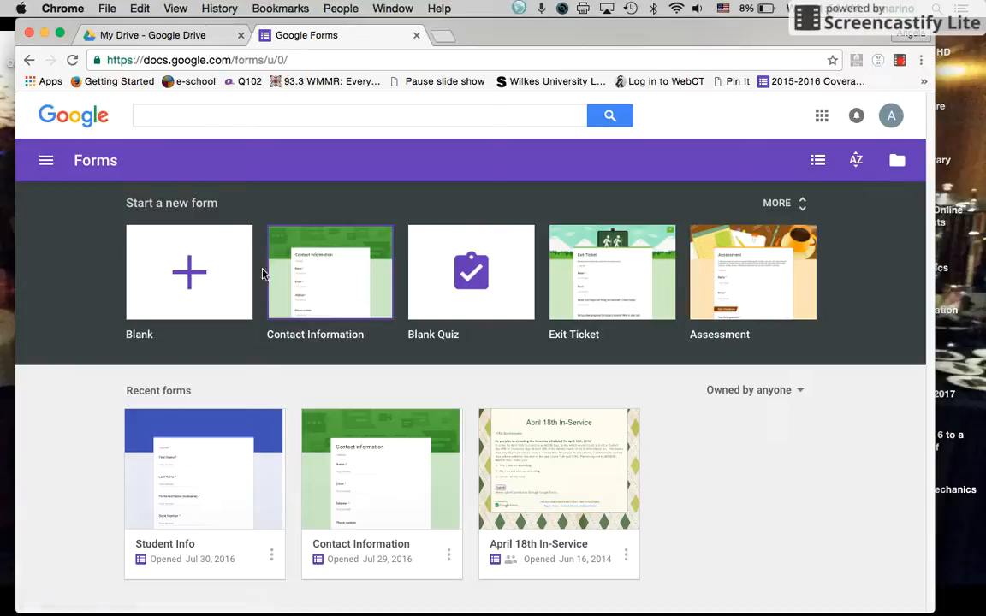
left_click(193, 280)
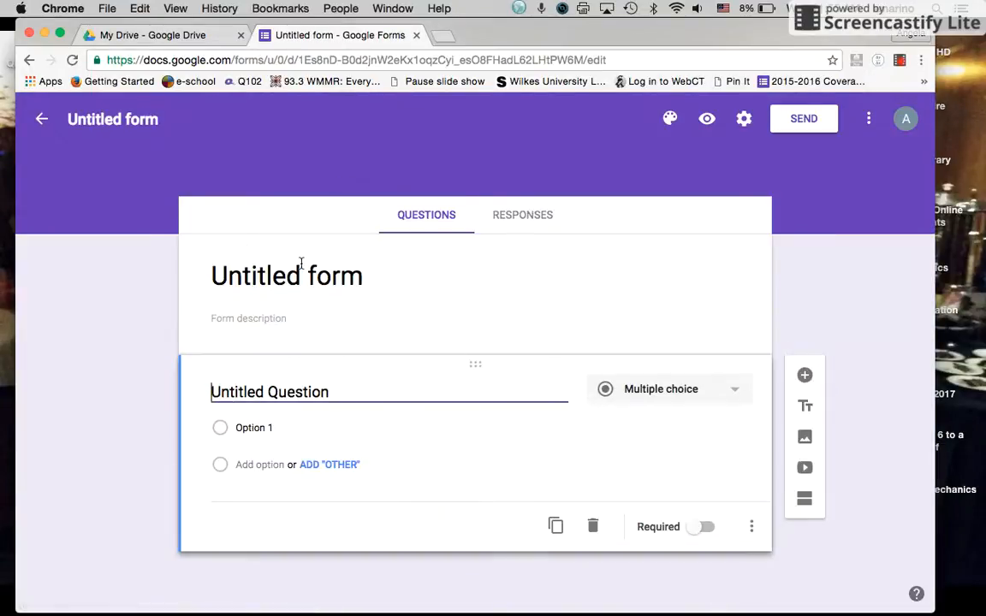
left_click(300, 273)
type("Stud")
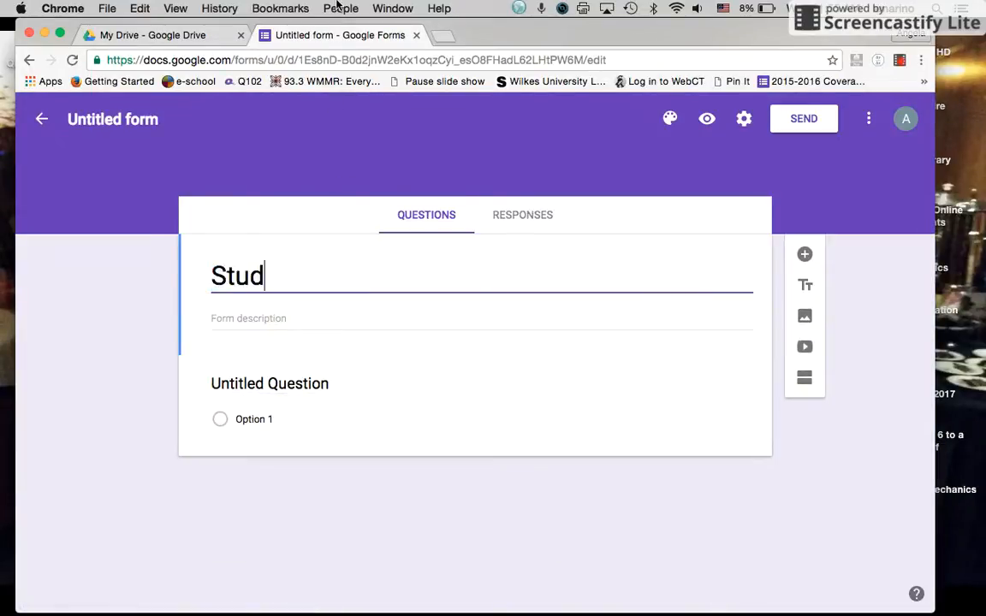
type("ent Inf")
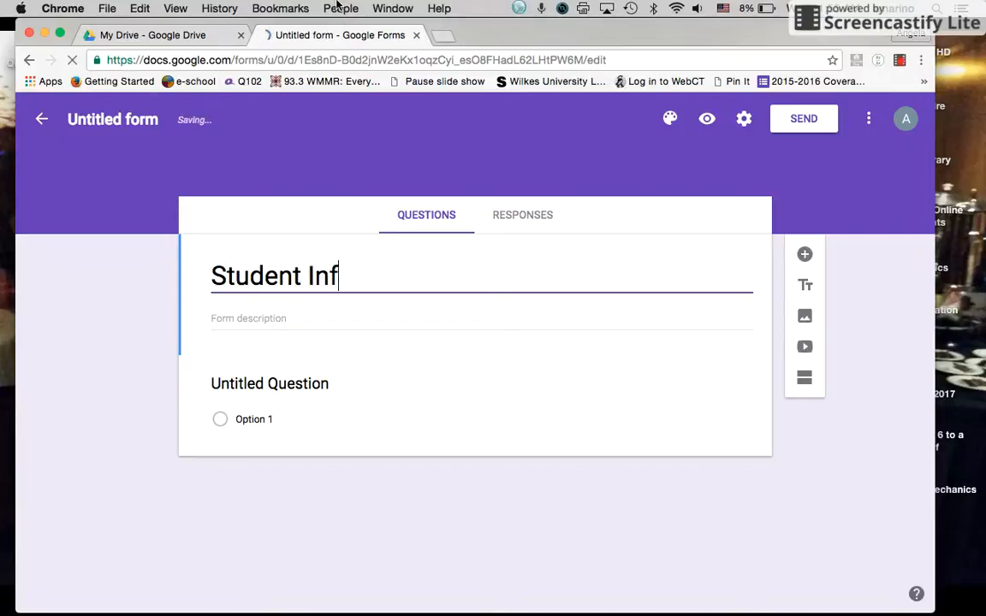
type("ormation Survey")
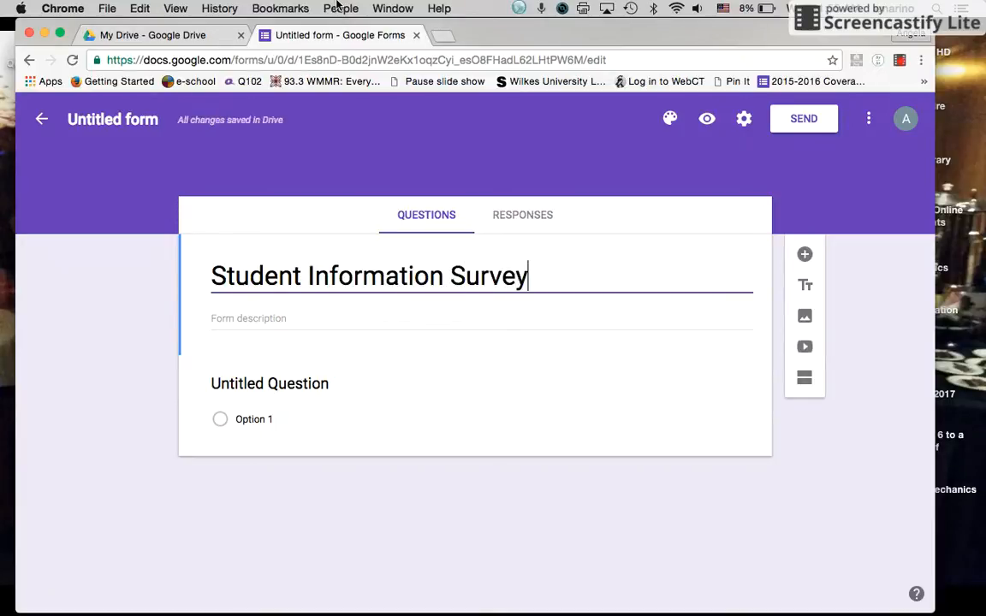
left_click(270, 317)
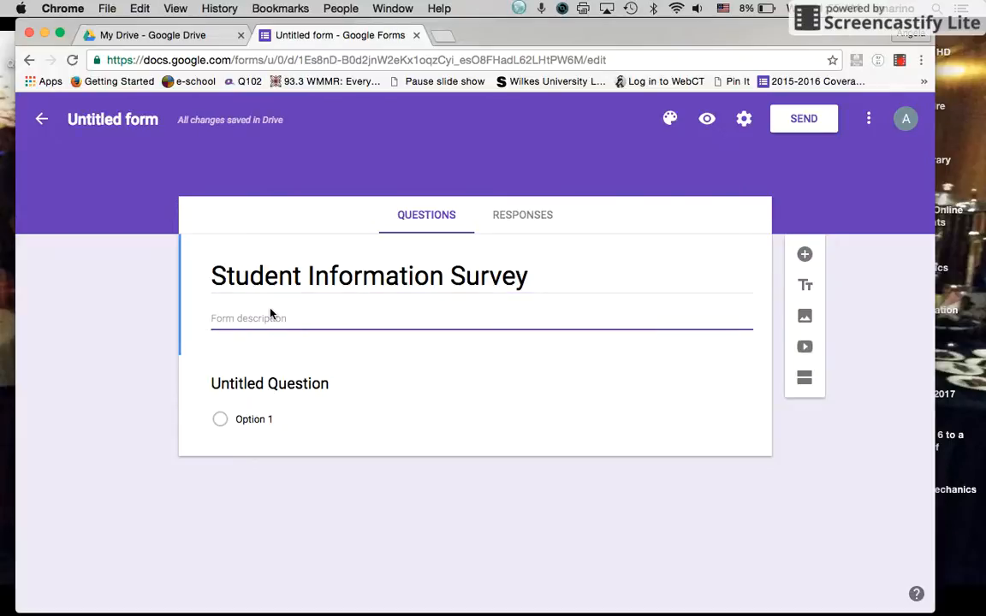
Set up the first question as "First Name" with the Short answer type and make it required.
left_click(281, 384)
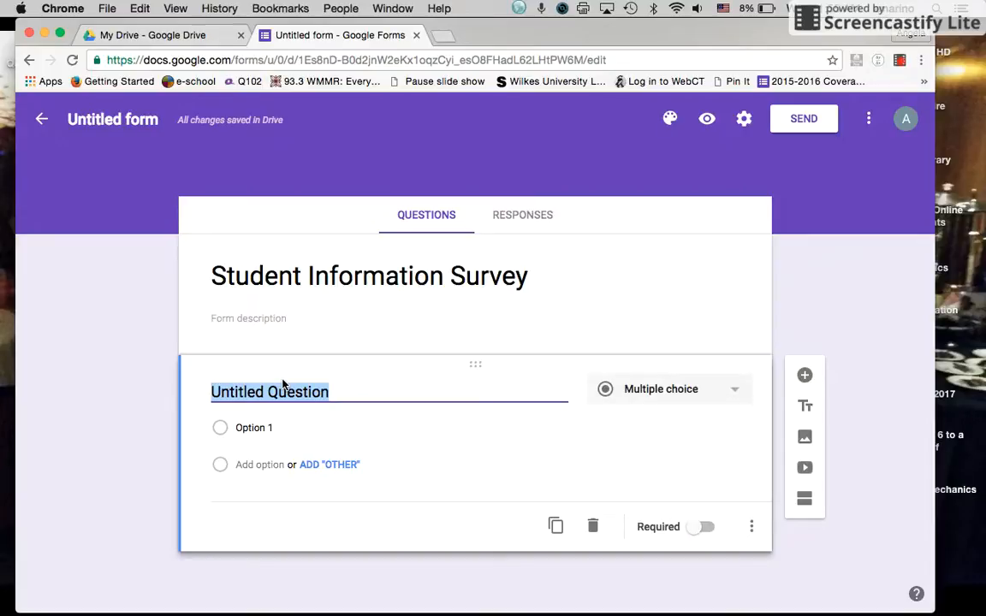
type("First Name")
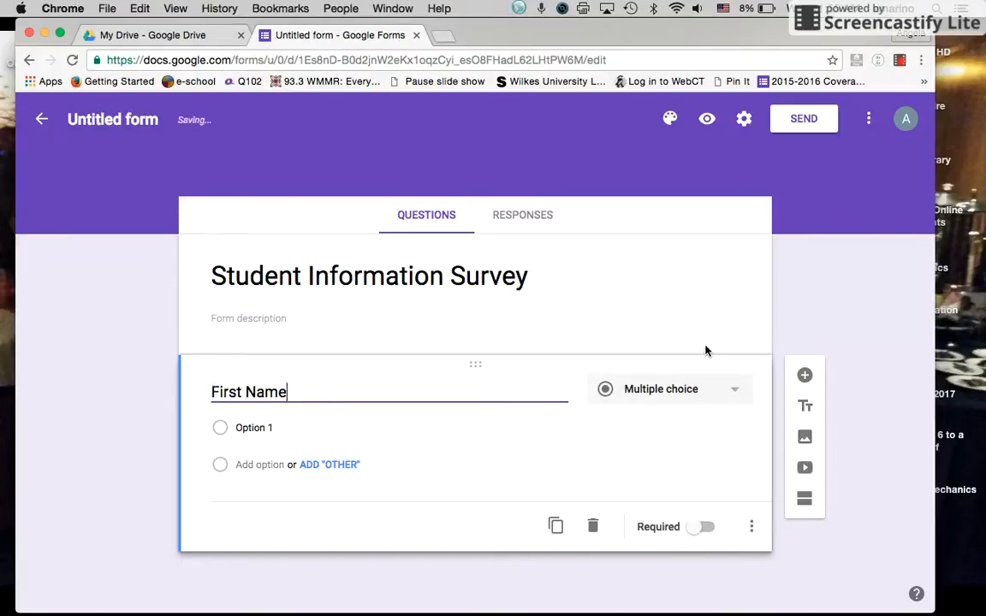
left_click(675, 398)
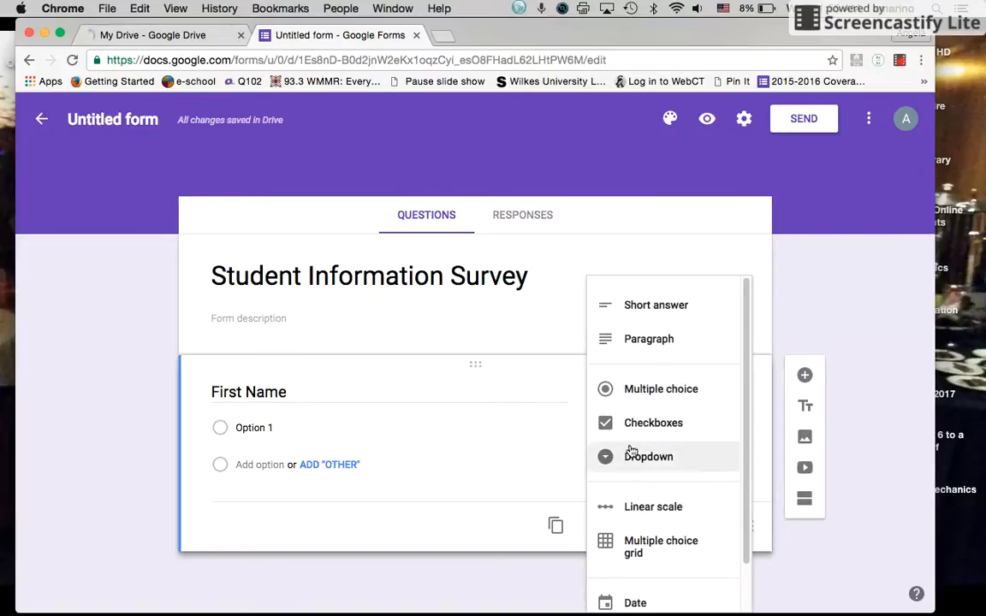
scroll(685, 460, "down", 3)
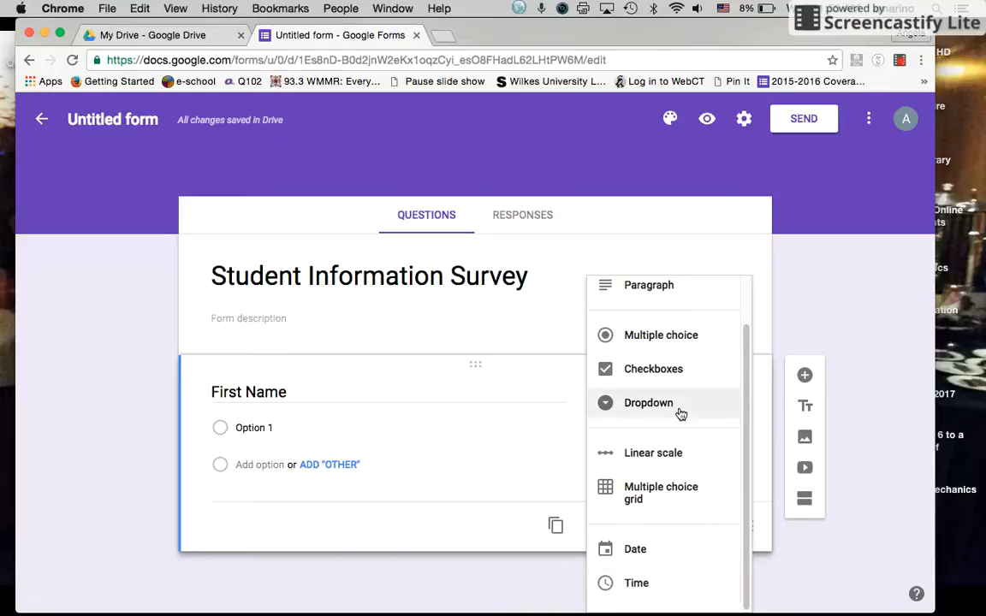
scroll(654, 378, "up", 3)
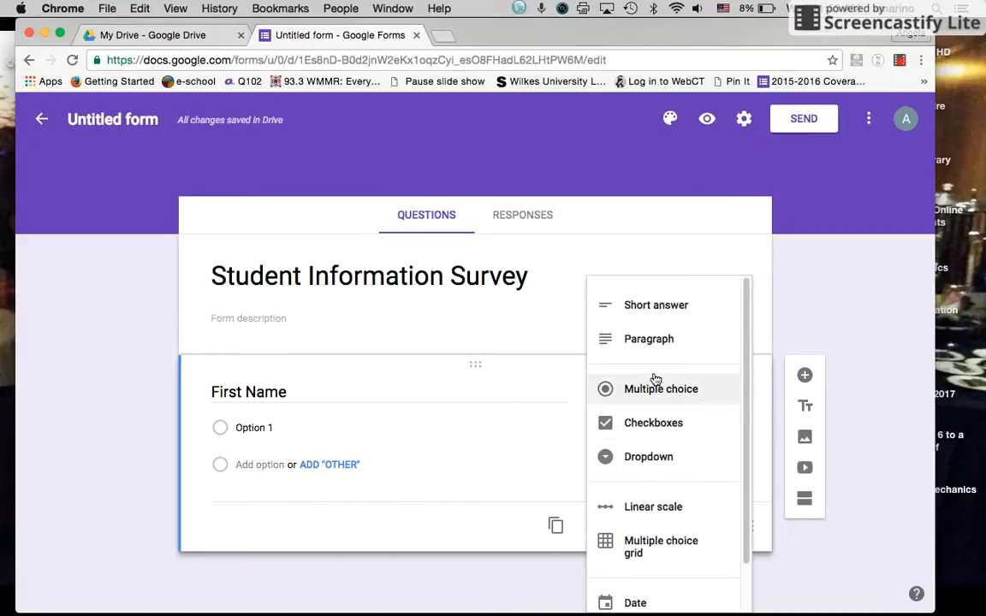
left_click(656, 310)
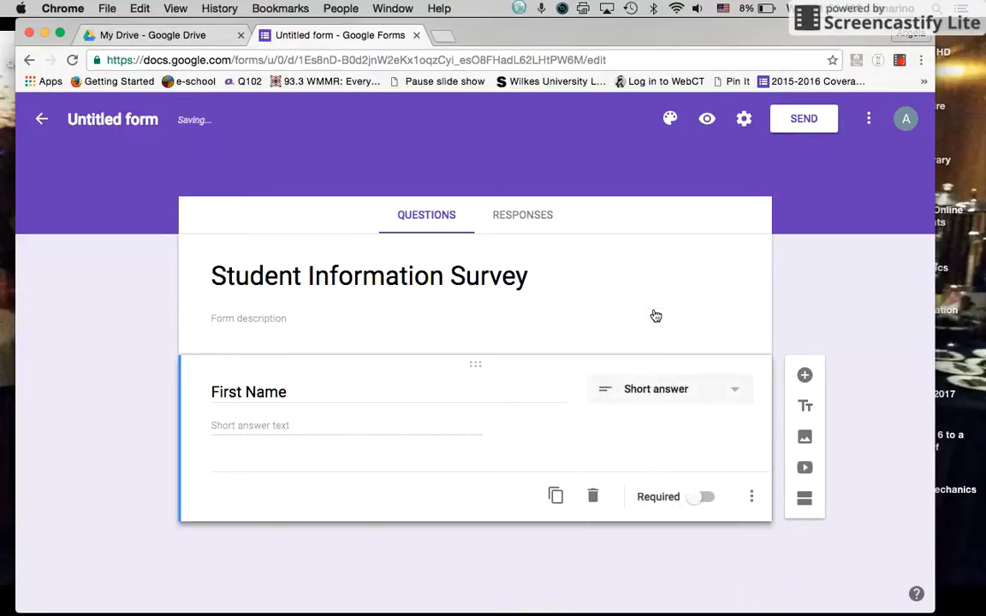
left_click(700, 498)
left_click(752, 497)
left_click(705, 469)
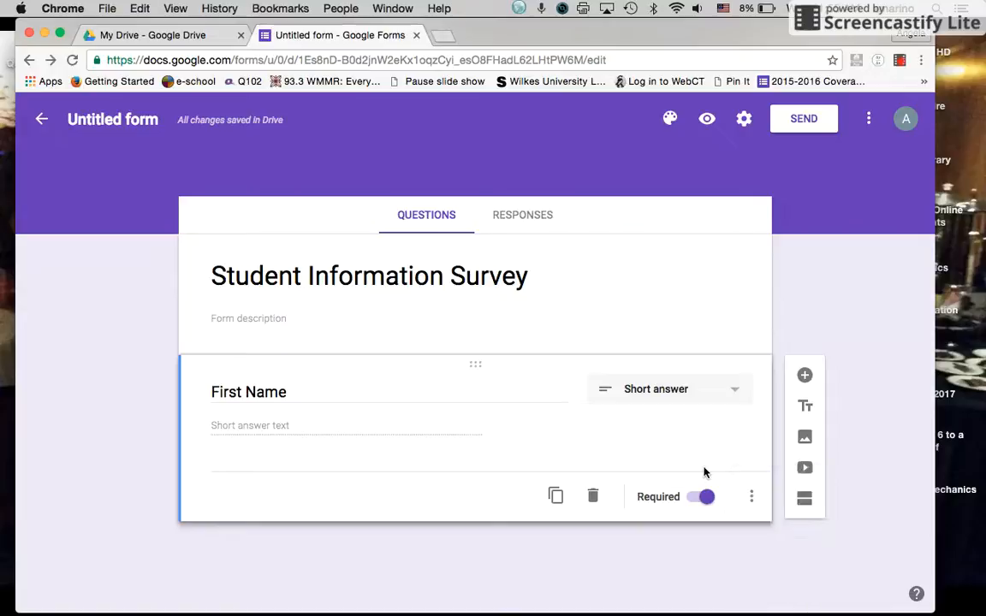
Duplicate the First Name question and retitle the copy "Last Name".
left_click(555, 496)
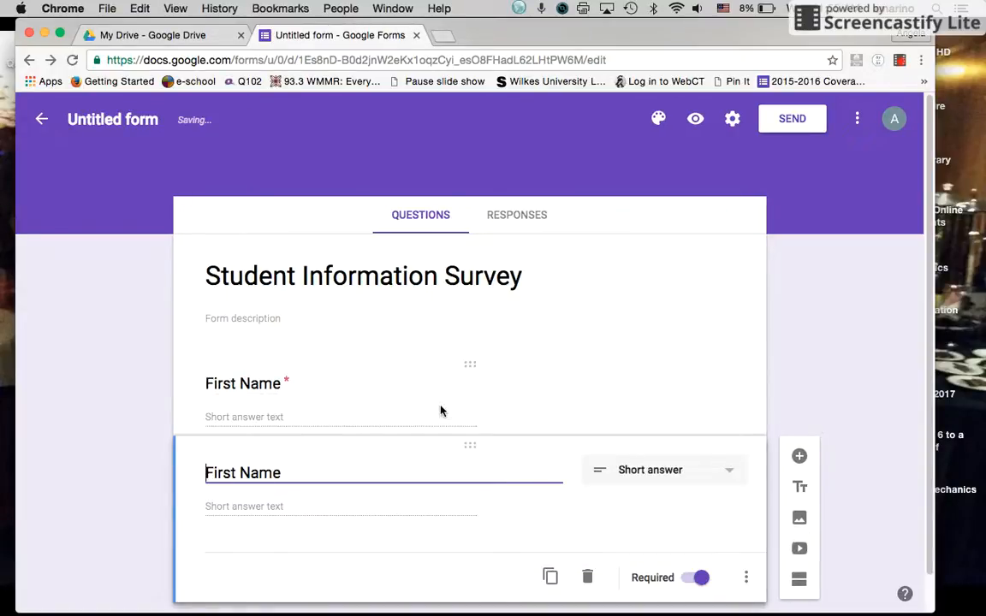
double_click(206, 473)
type("Last")
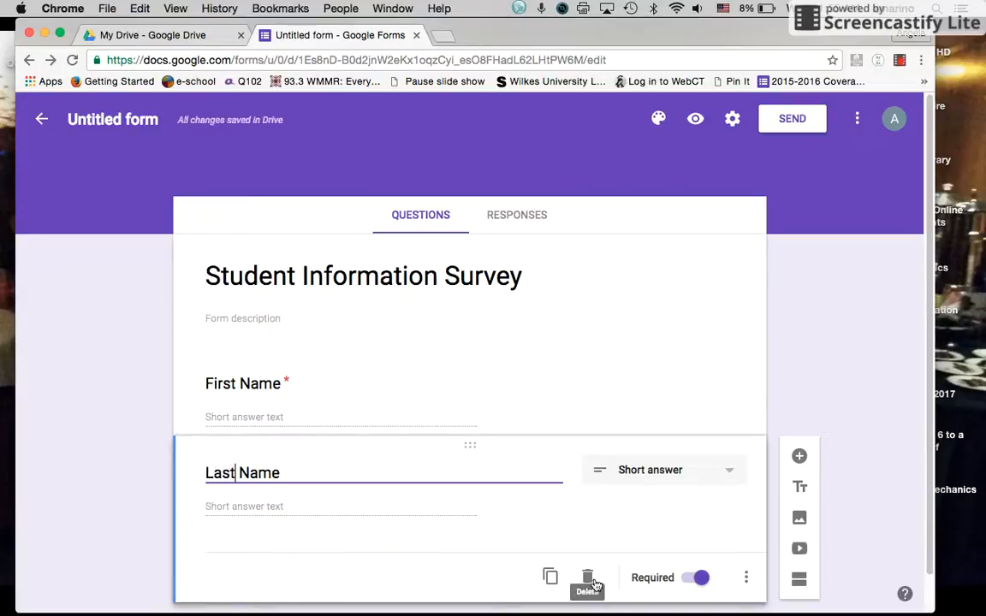
Duplicate the Last Name question and retitle the copy "Nickname".
scroll(660, 539, "down", 1)
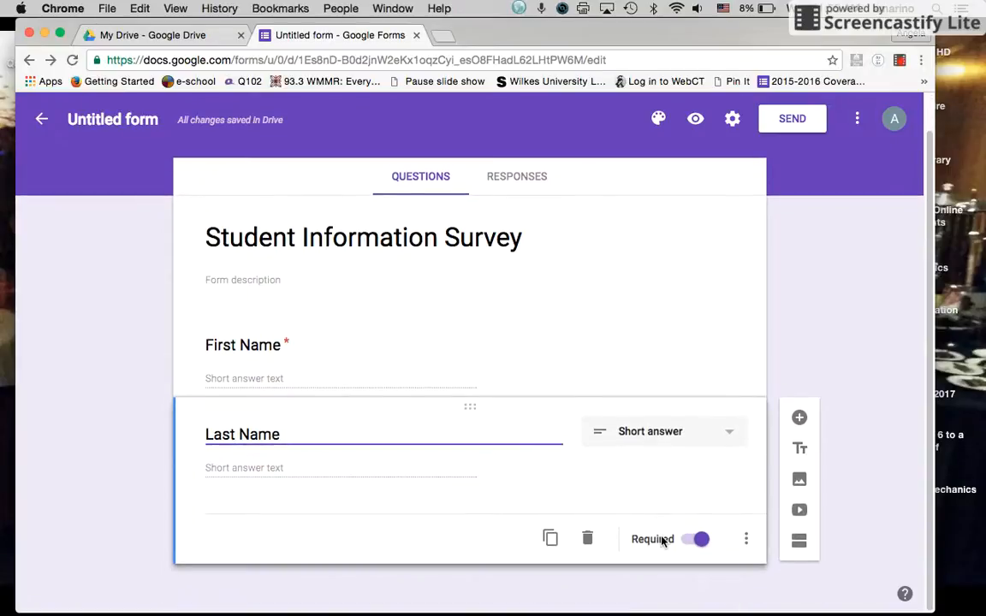
left_click(551, 537)
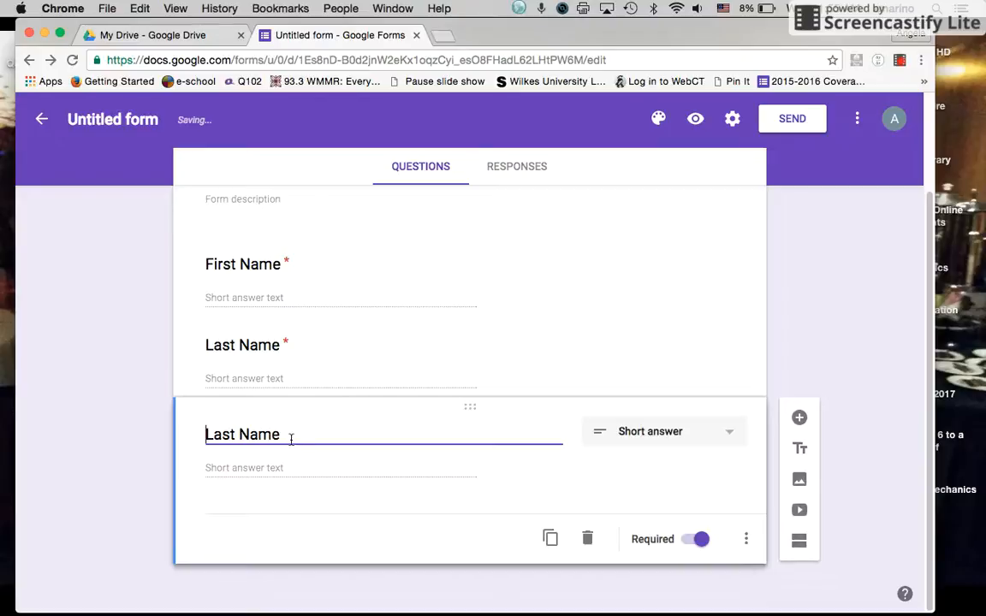
left_click_drag(291, 437, 101, 433)
type("Nickname")
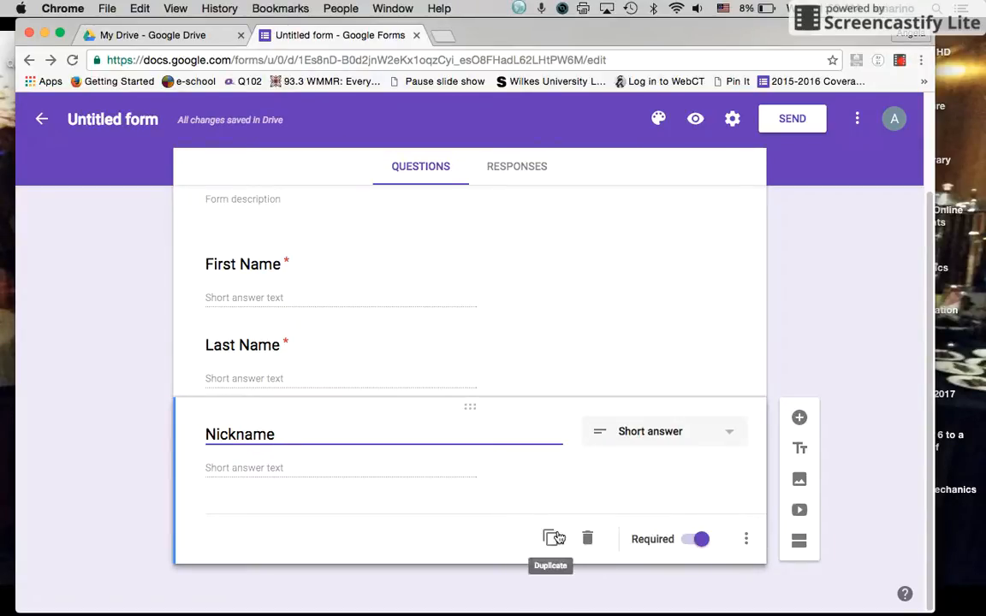
Duplicate the Nickname question and retitle the copy "Book Number".
left_click(553, 538)
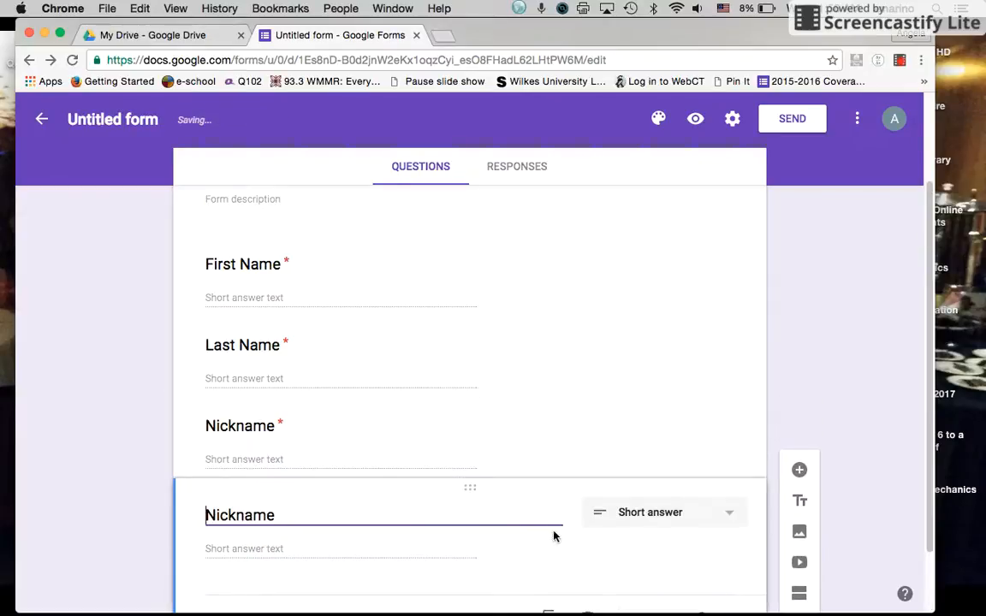
double_click(285, 517)
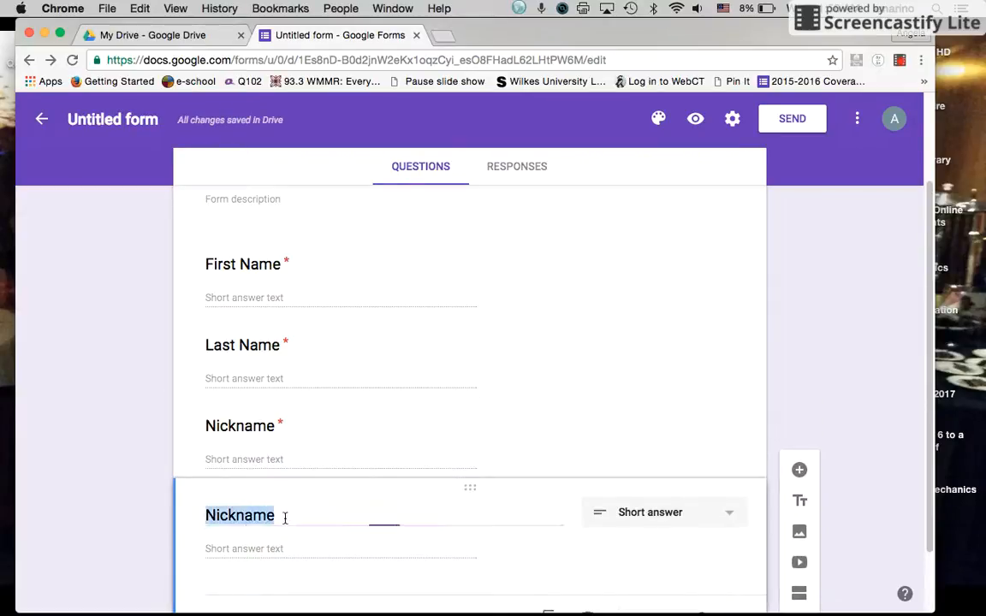
type("Book Number")
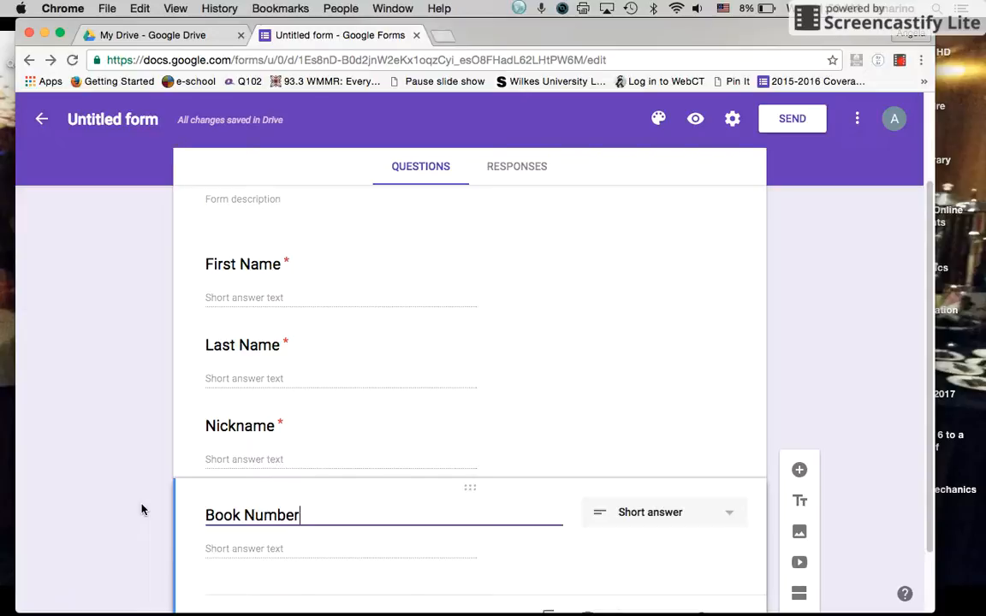
left_click(693, 509)
scroll(668, 433, "down", 5)
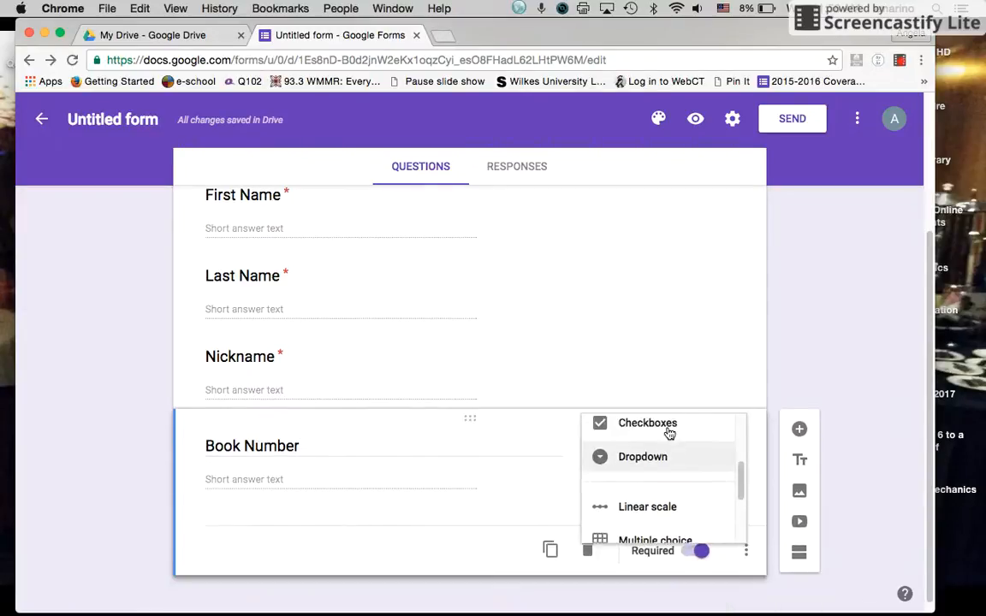
scroll(667, 434, "up", 5)
scroll(629, 421, "up", 3)
left_click(607, 421)
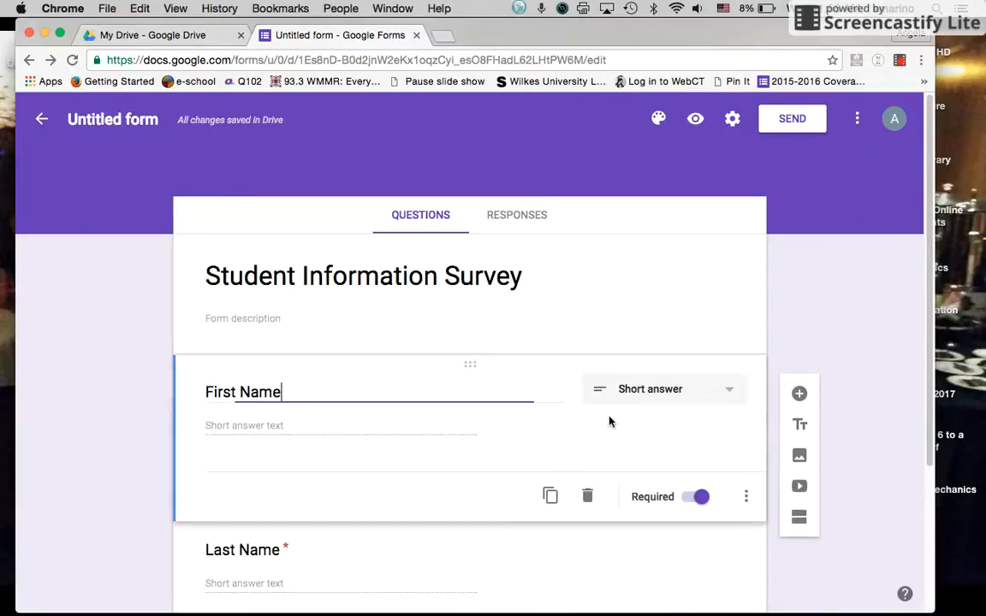
Add a question titled "Birthday" after Book Number, set its type to Date and make it required.
scroll(608, 421, "down", 3)
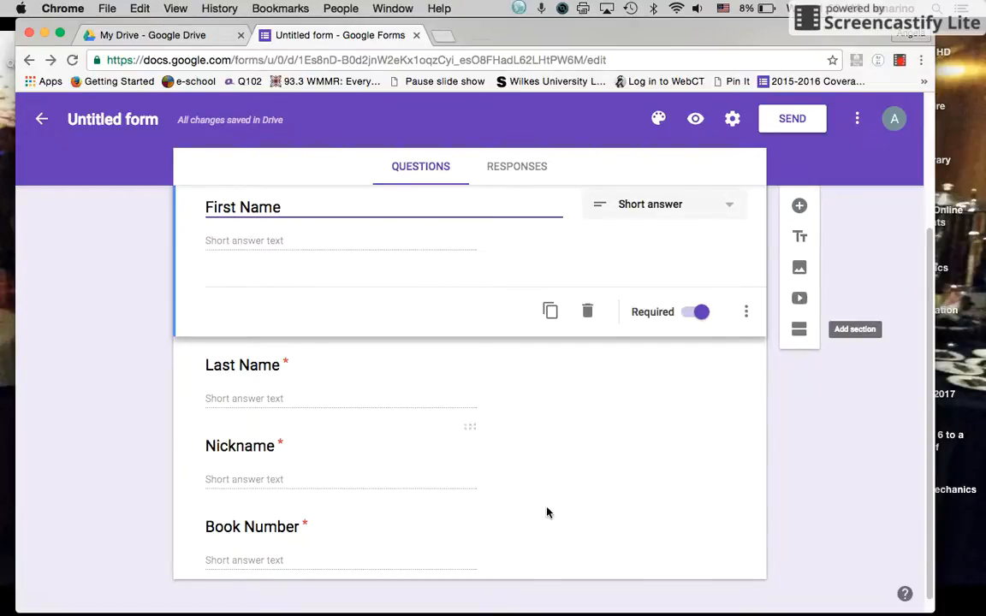
left_click(498, 547)
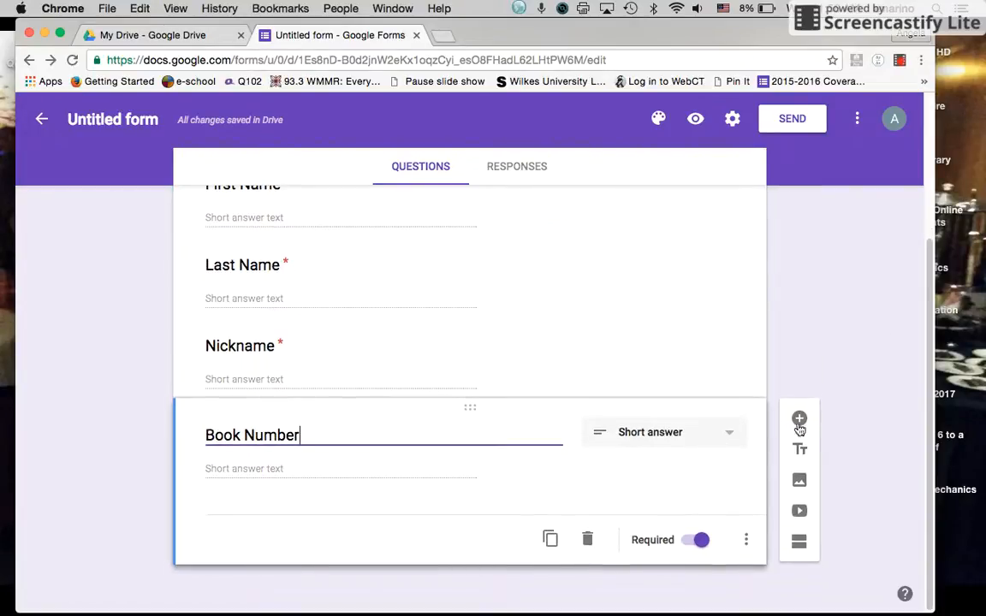
left_click(800, 419)
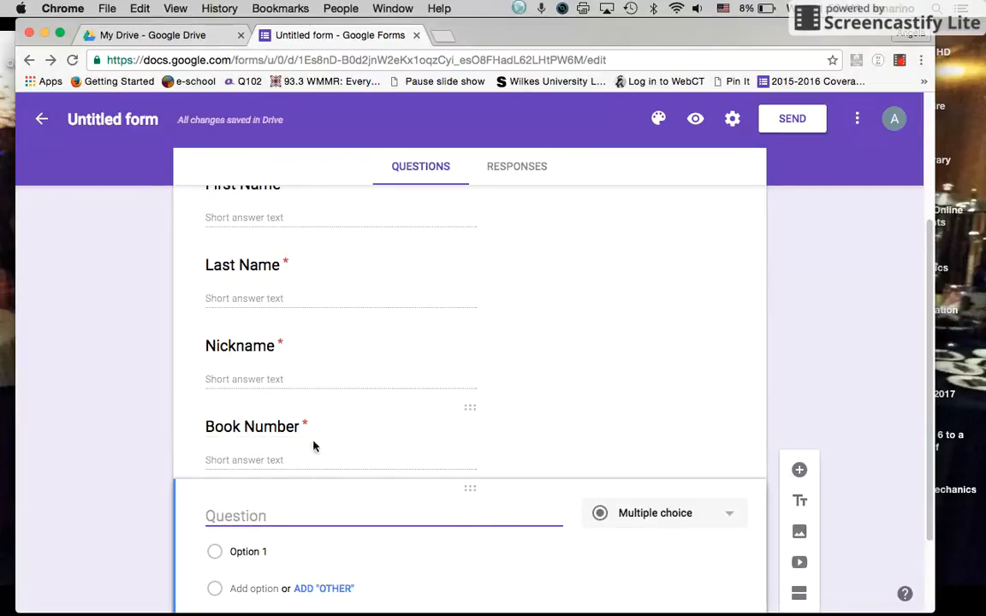
scroll(313, 446, "down", 3)
type("Birthday")
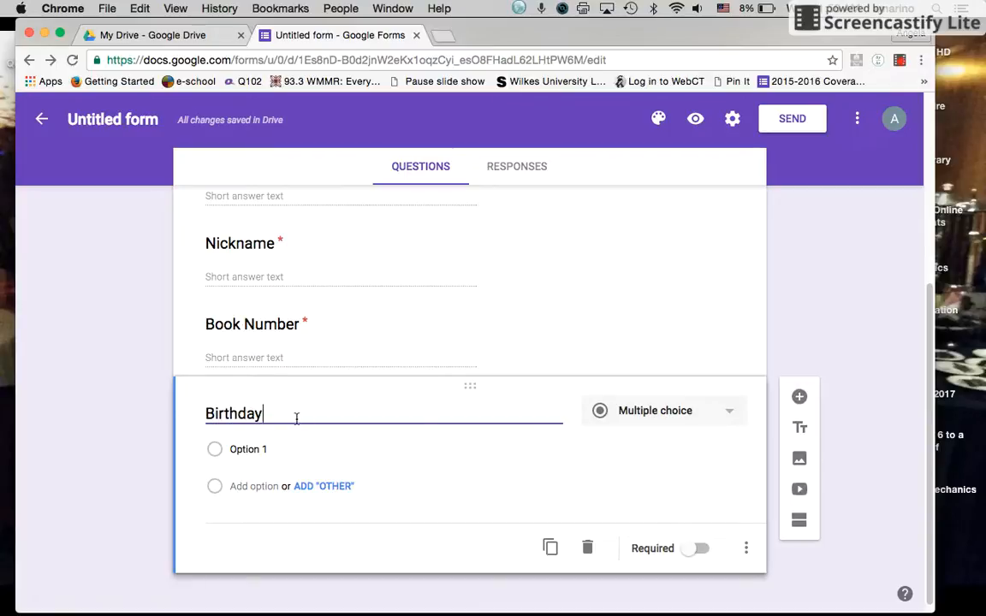
left_click(714, 416)
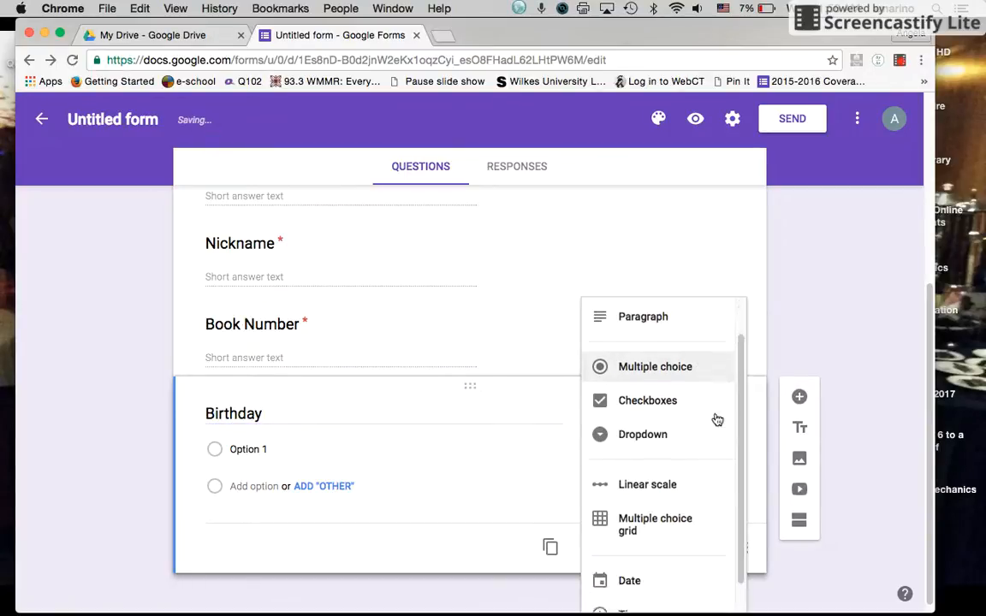
scroll(705, 440, "down", 1)
left_click(667, 536)
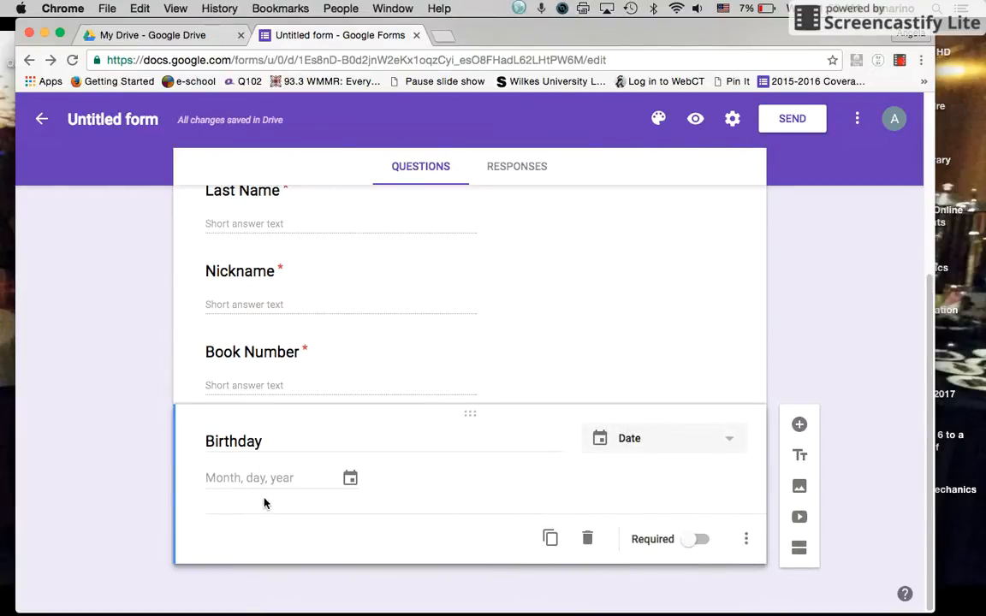
left_click(698, 540)
Add a multiple-choice question titled "Grade" below Birthday, with 9 as its first option.
left_click(799, 424)
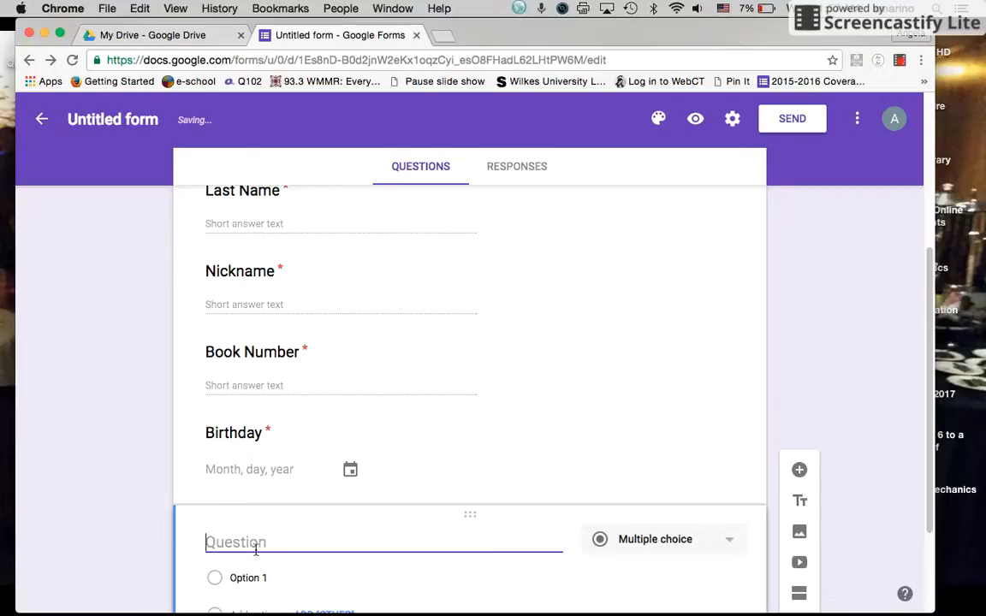
type("Grade")
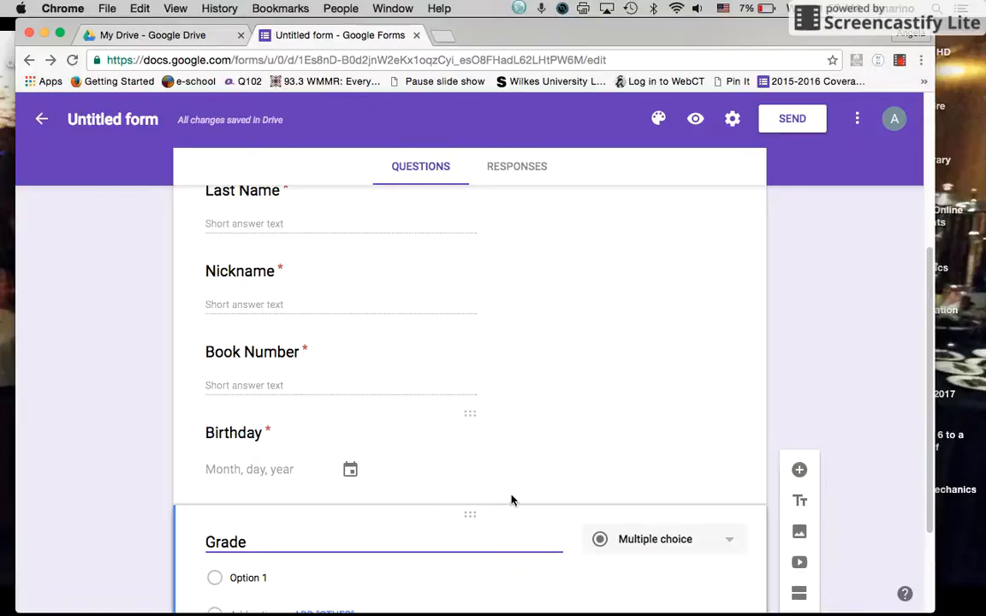
scroll(511, 500, "down", 2)
left_click(257, 442)
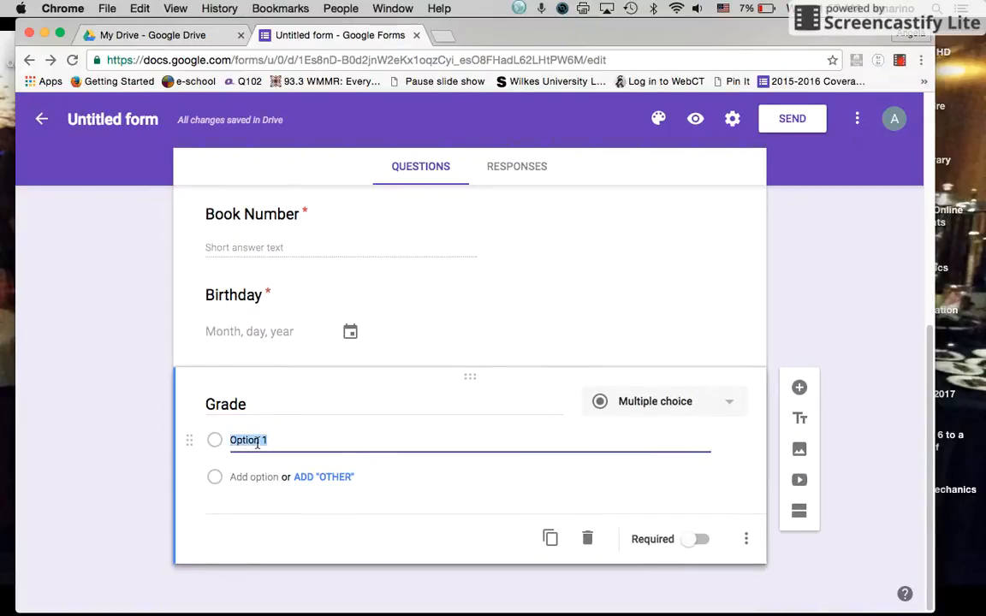
type("9")
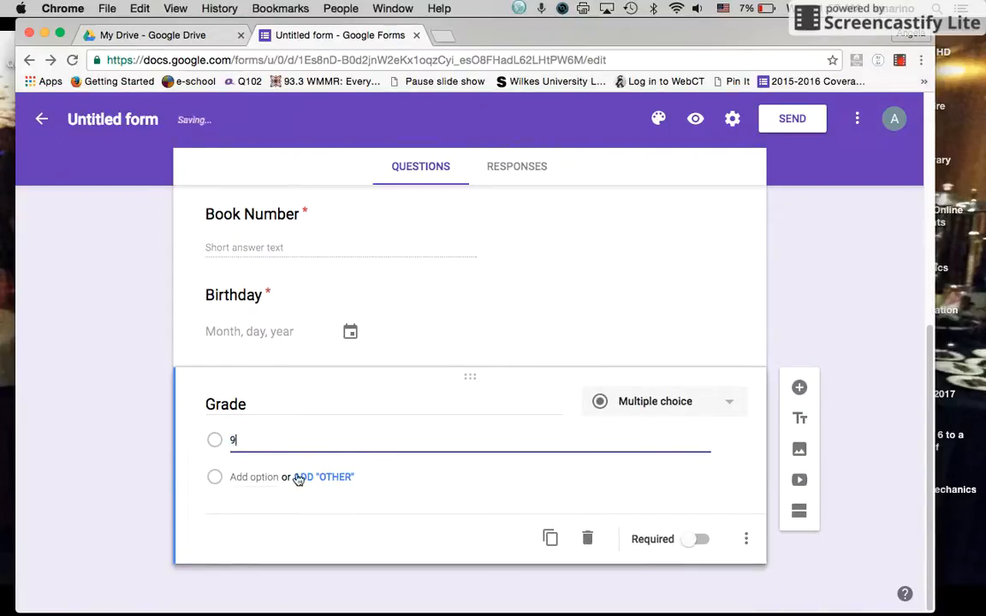
Add the options 10, 11 and 12 to the Grade question and make it required.
left_click(219, 479)
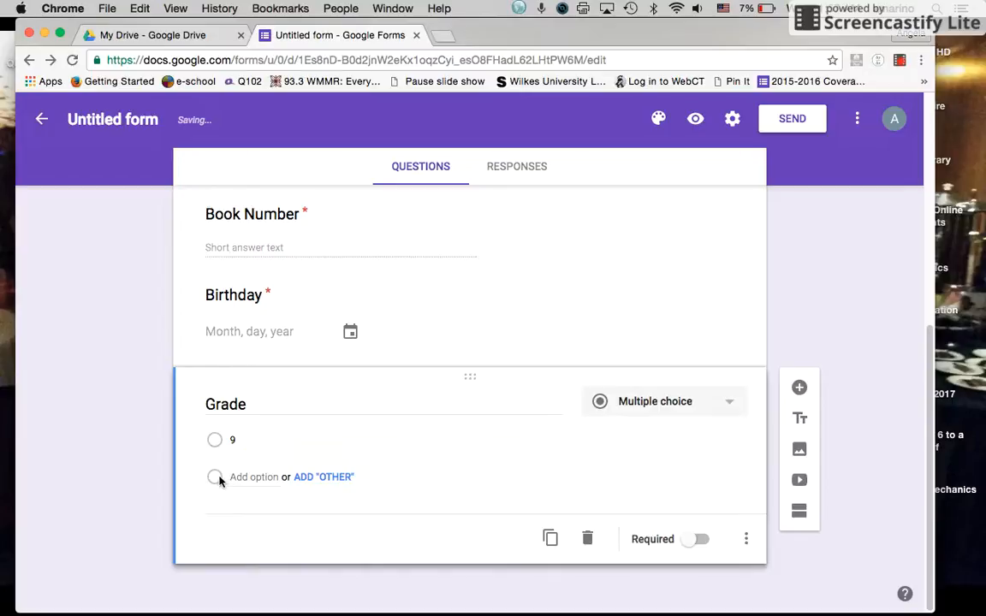
left_click(271, 477)
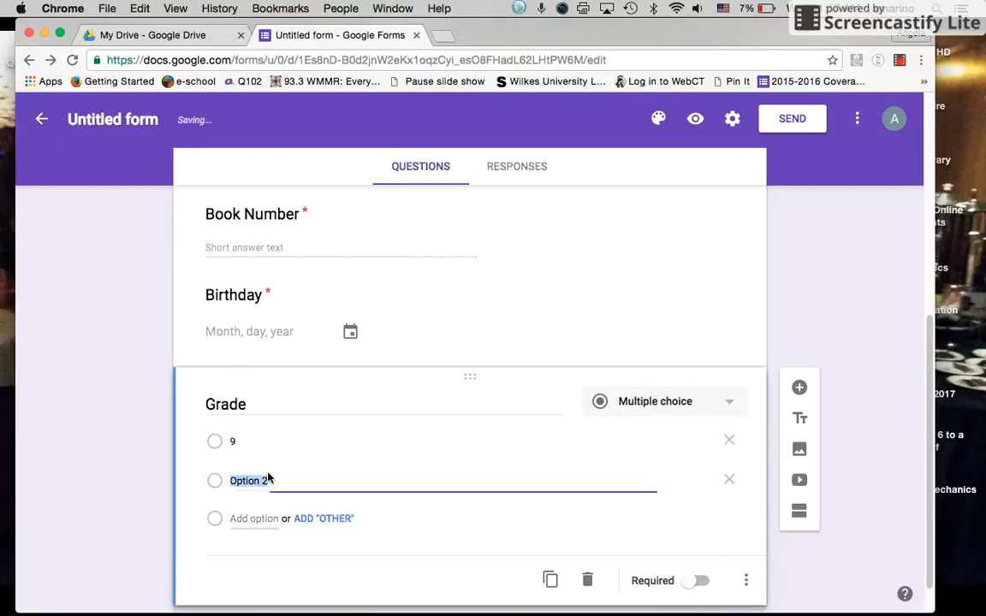
type("10")
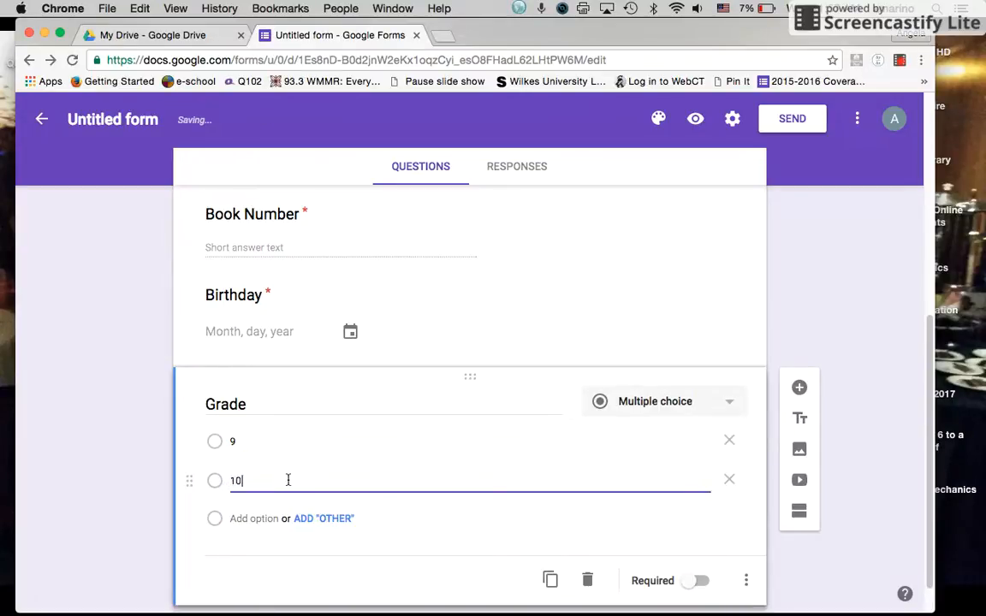
left_click(255, 520)
type("11")
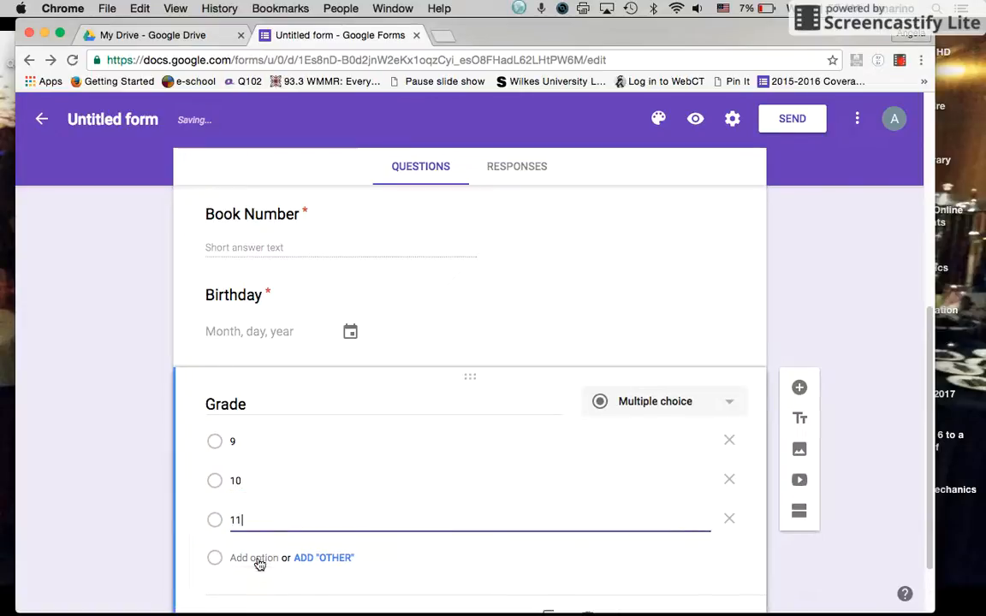
left_click(259, 559)
type("12")
left_click(434, 506)
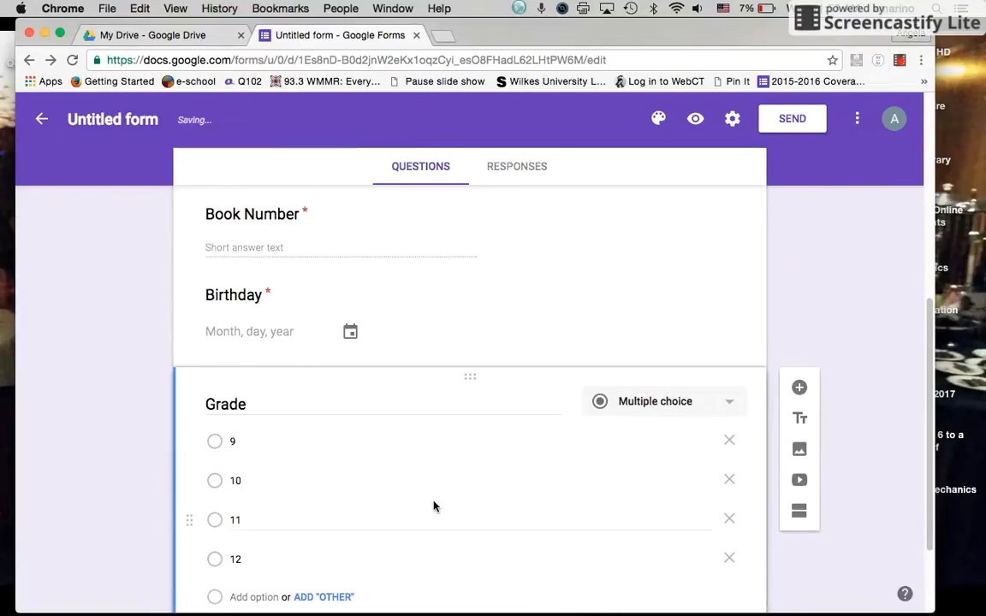
scroll(433, 506, "down", 3)
left_click(689, 540)
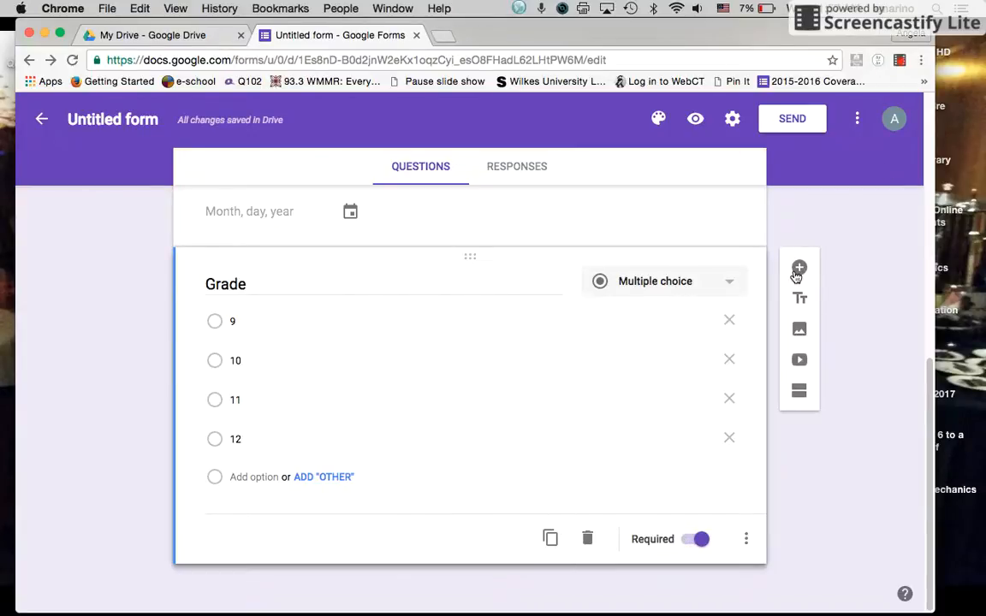
Add a required Paragraph question titled "Who live at your house?" below the Grade question.
left_click(798, 270)
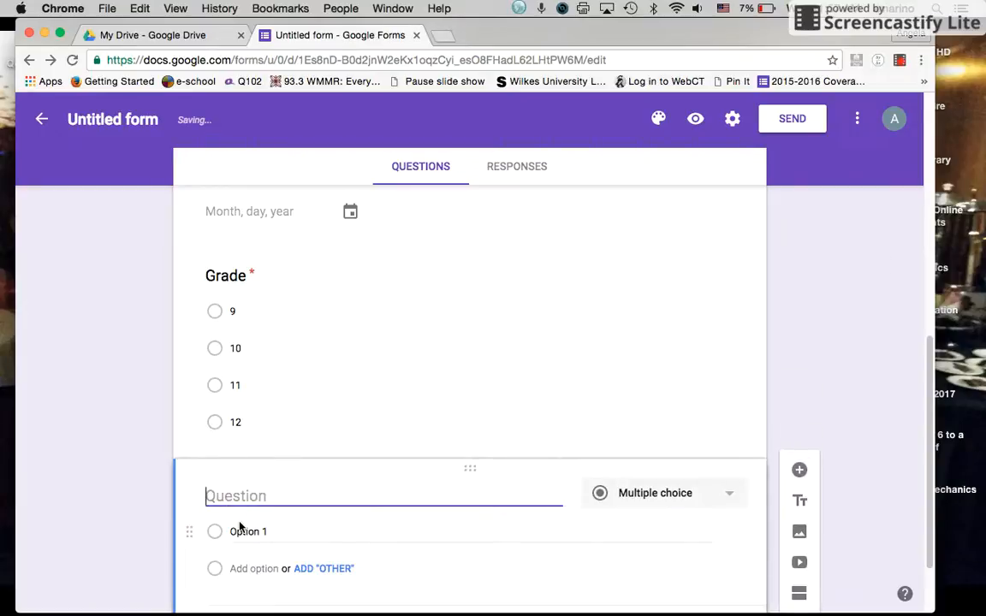
type("Who live at ")
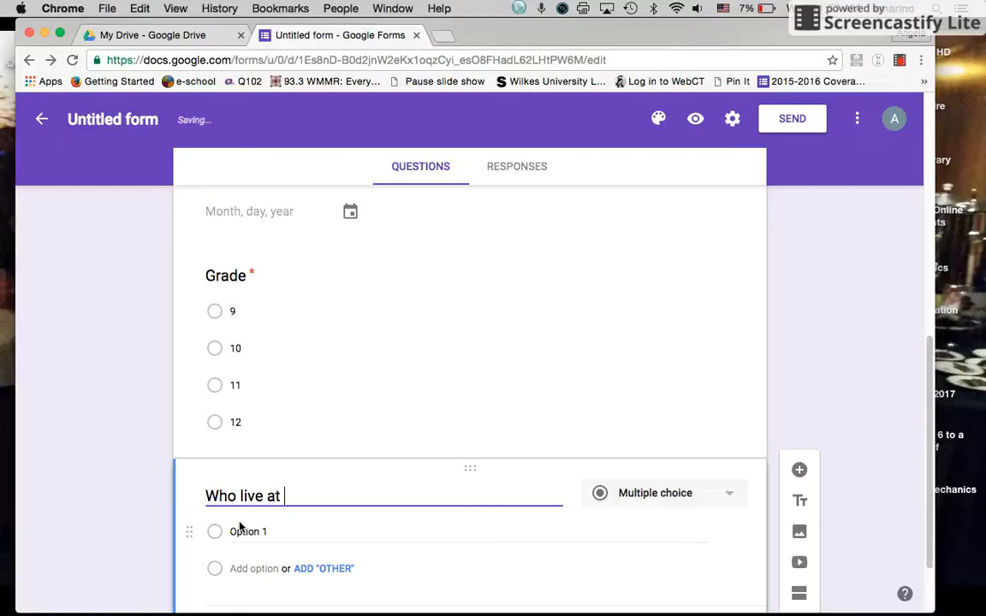
type("your house?")
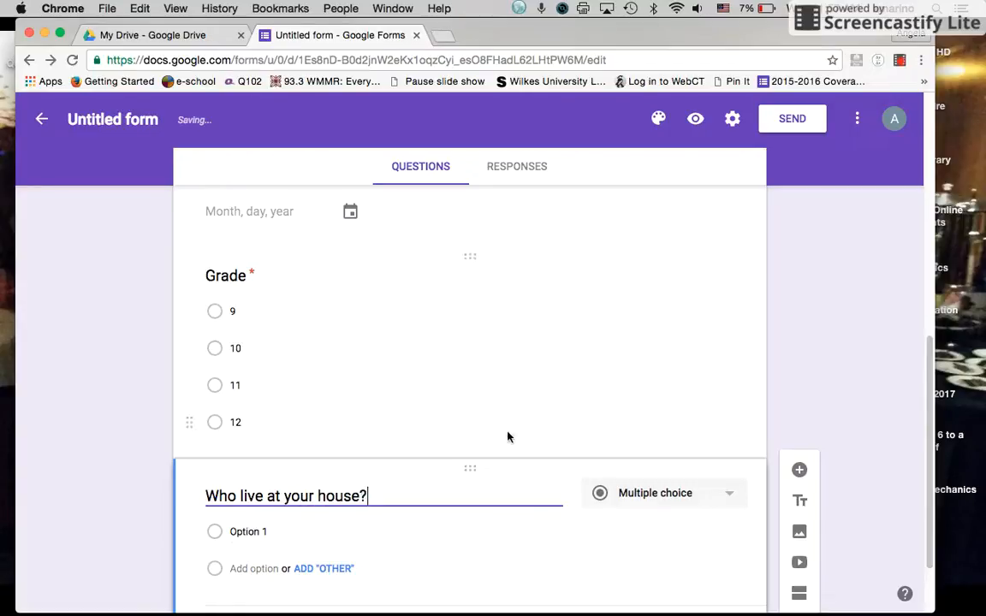
scroll(509, 436, "down", 2)
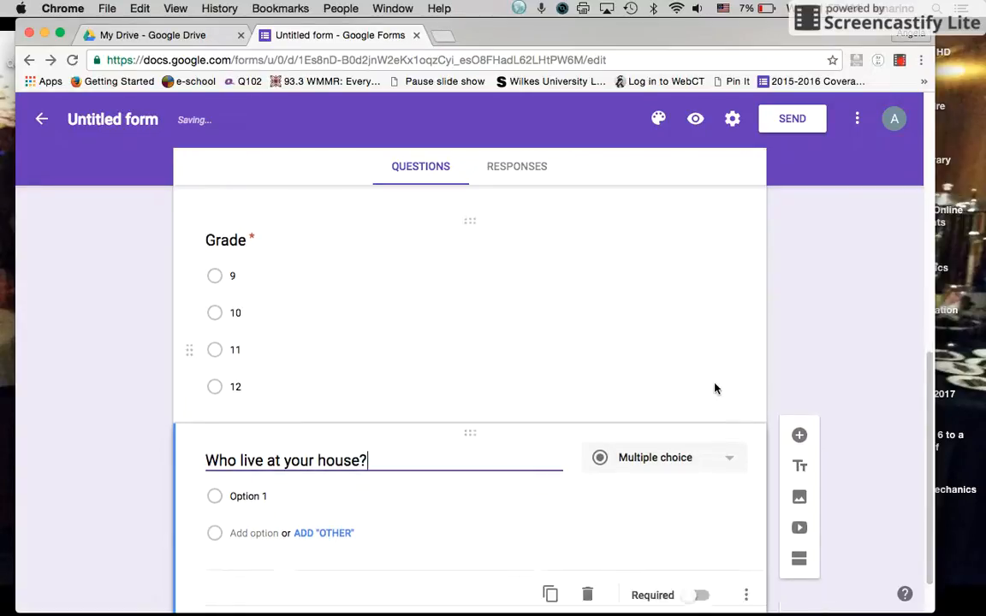
left_click(730, 410)
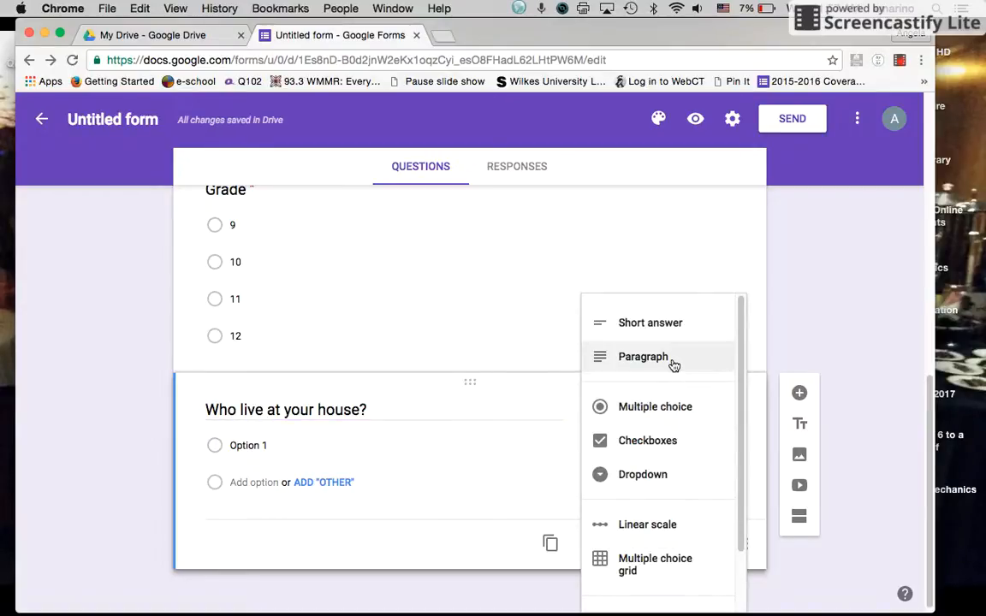
left_click(674, 365)
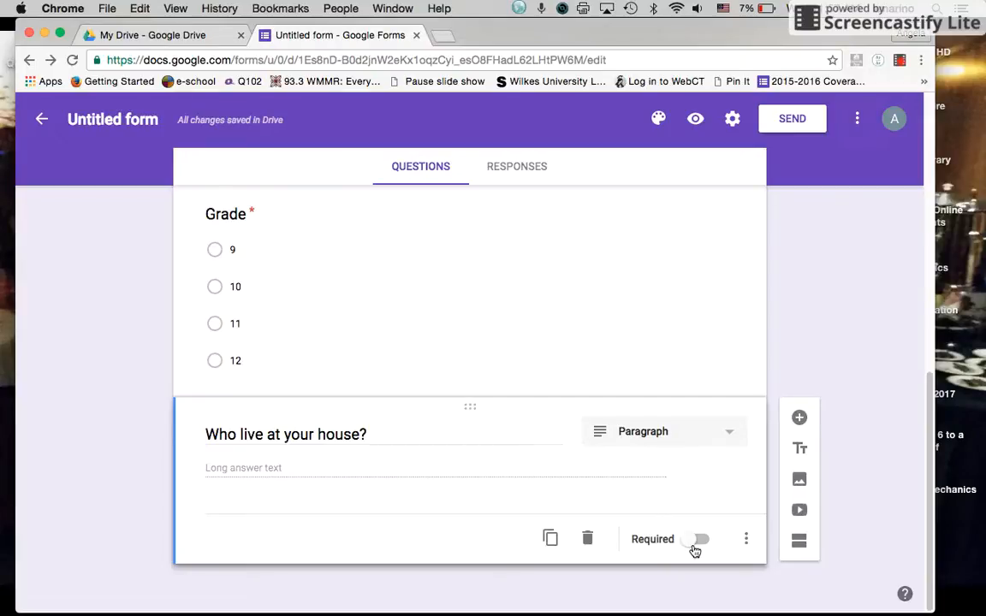
left_click(699, 540)
Rename the untitled form file "Student Information Survey" and change the form's theme colour to pink.
left_click(113, 119)
type("Student Information Survey")
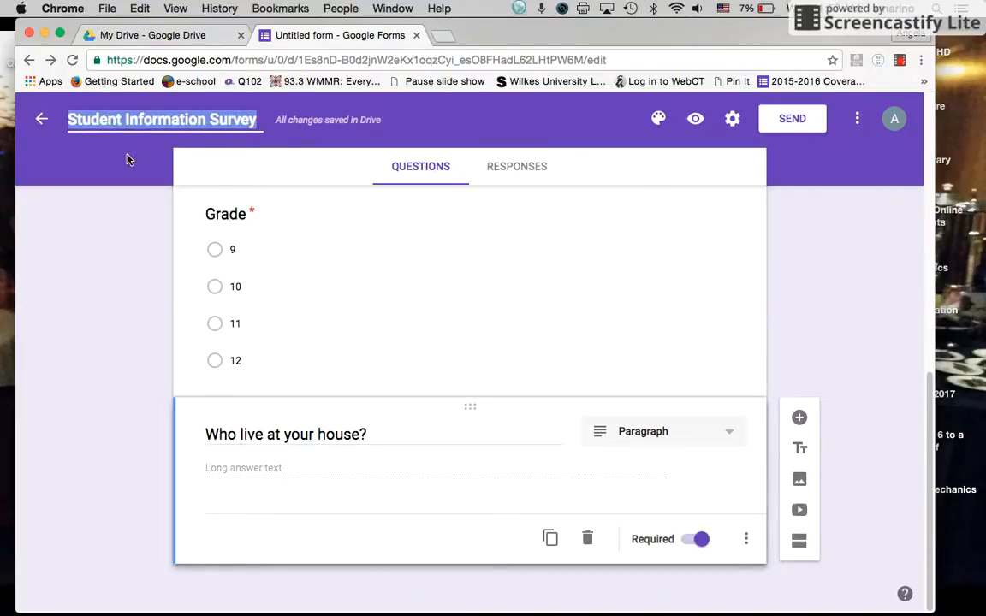
left_click(105, 206)
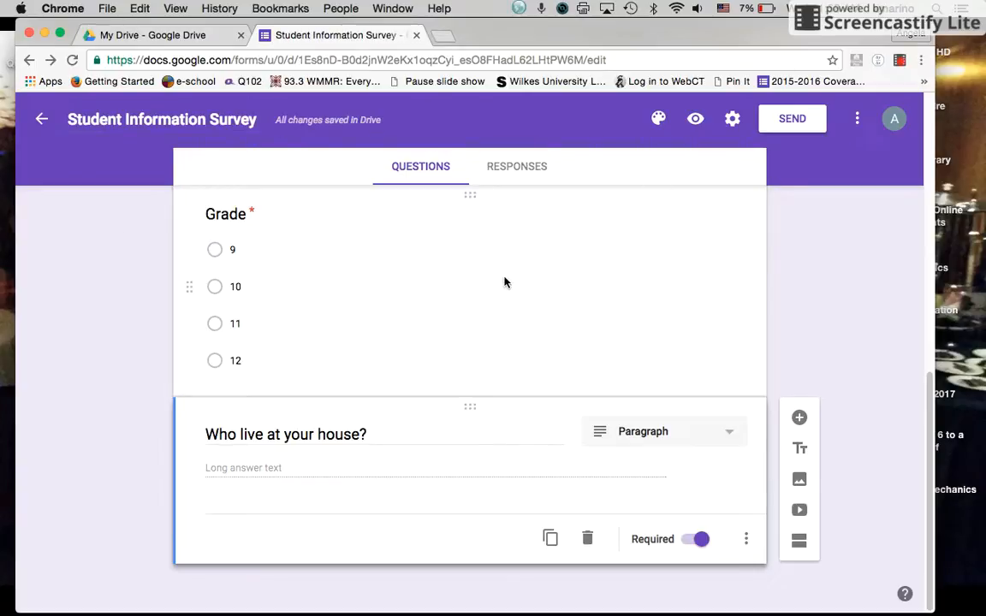
left_click(660, 119)
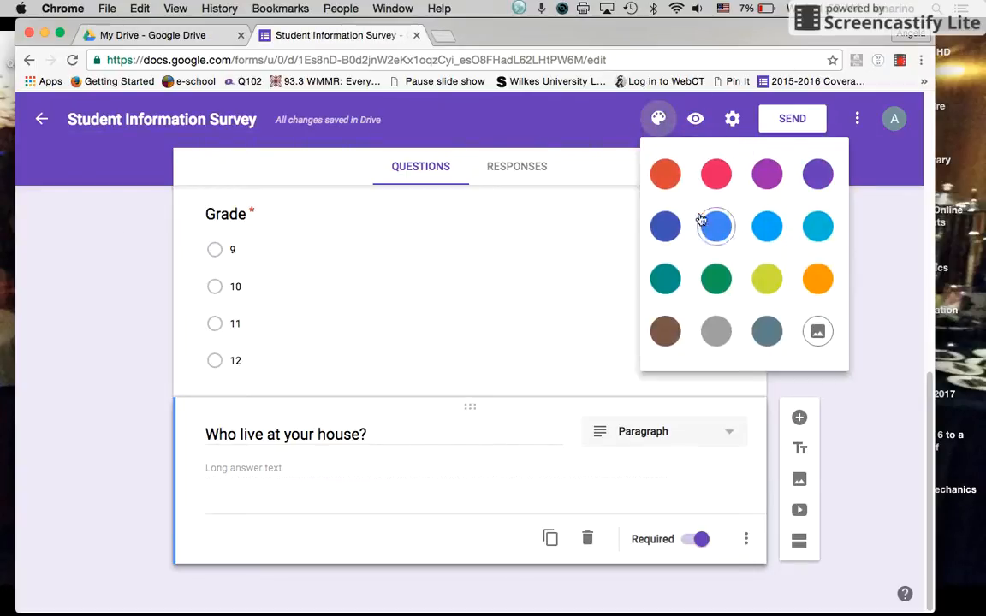
left_click(715, 173)
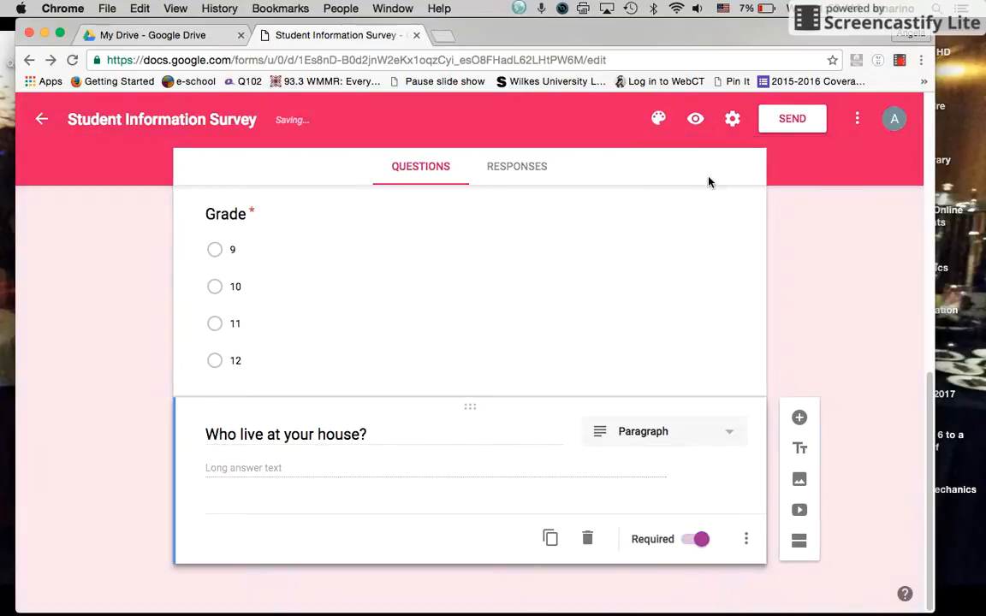
Preview the survey as respondents see it, look through its questions and close the preview.
left_click(695, 119)
scroll(451, 260, "down", 10)
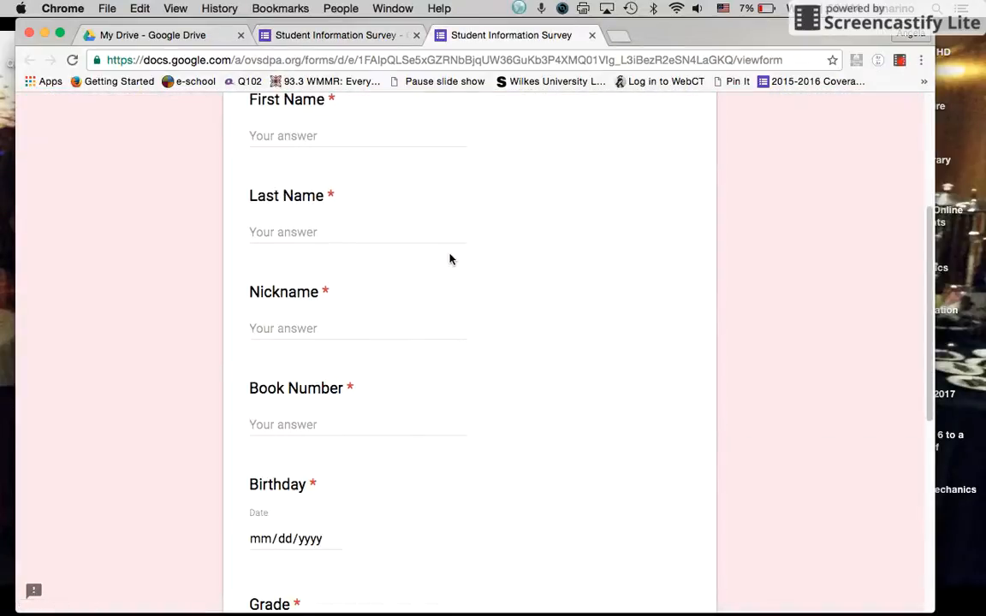
scroll(451, 259, "up", 10)
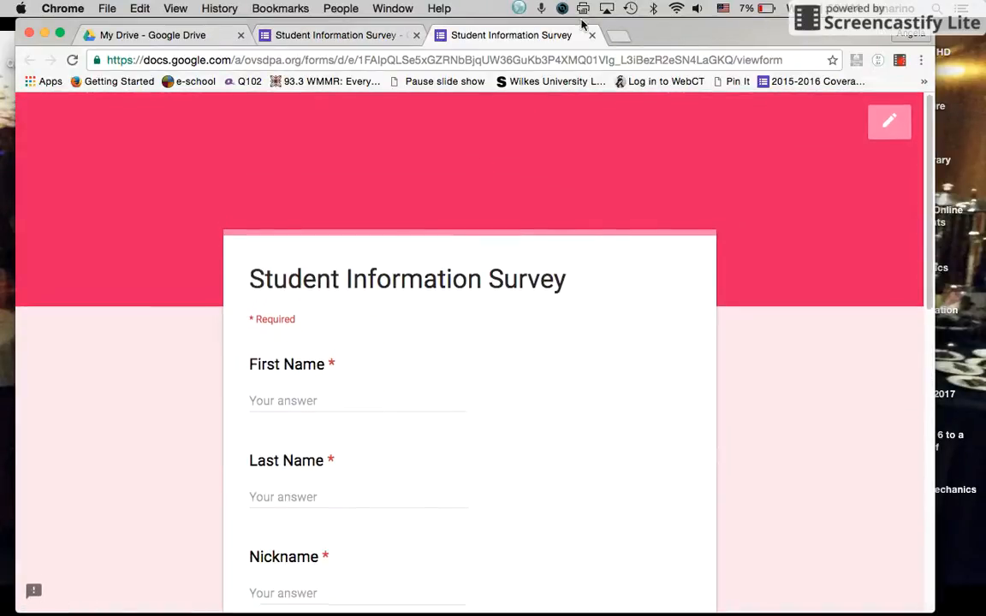
left_click(591, 36)
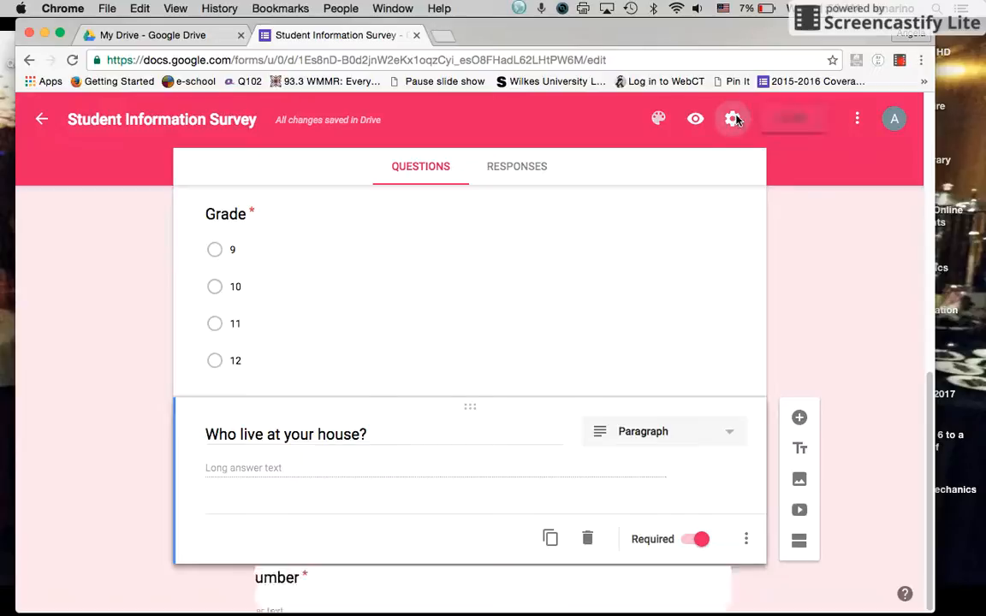
Review the form's general sign-in and respondent settings, and close them without saving.
left_click(731, 119)
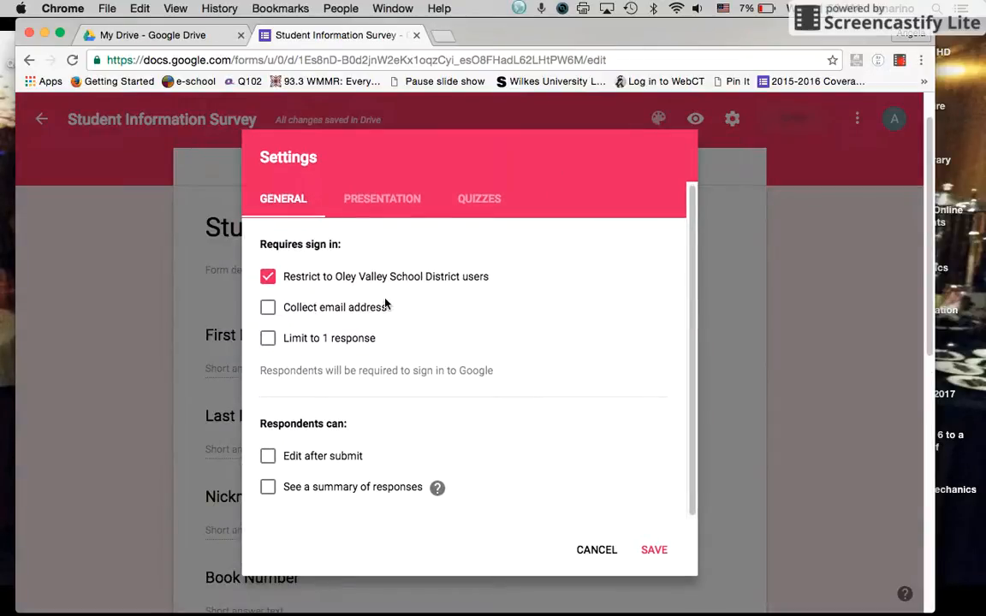
left_click(610, 550)
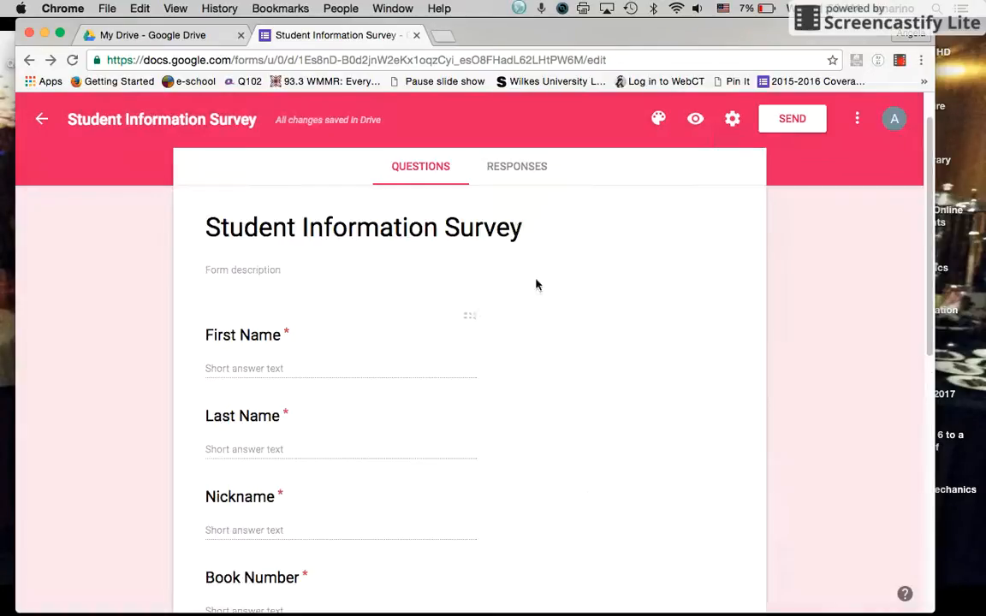
scroll(498, 386, "up", 2)
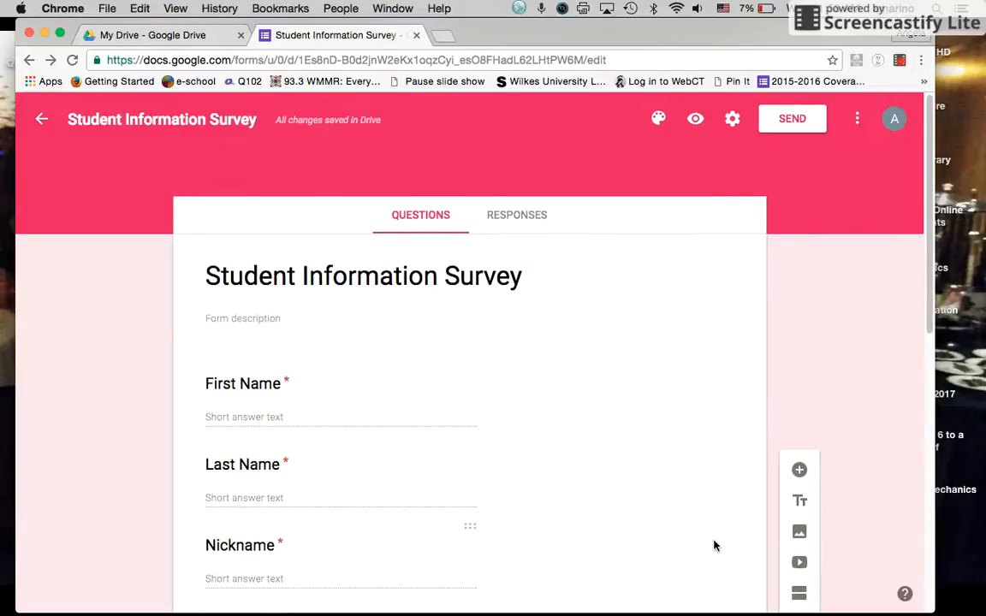